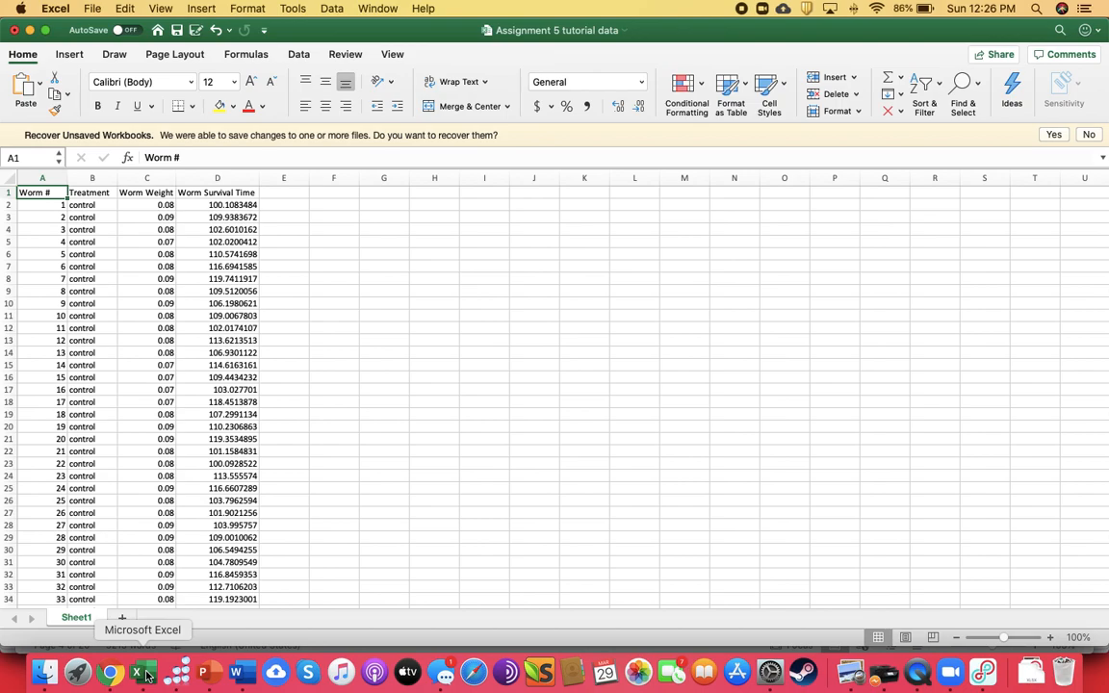
# Examine the worm data on Sheet1, including the treatment groups, Worm Weight and Worm Survival Time columns.
pyautogui.click(152, 194)
pyautogui.click(225, 193)
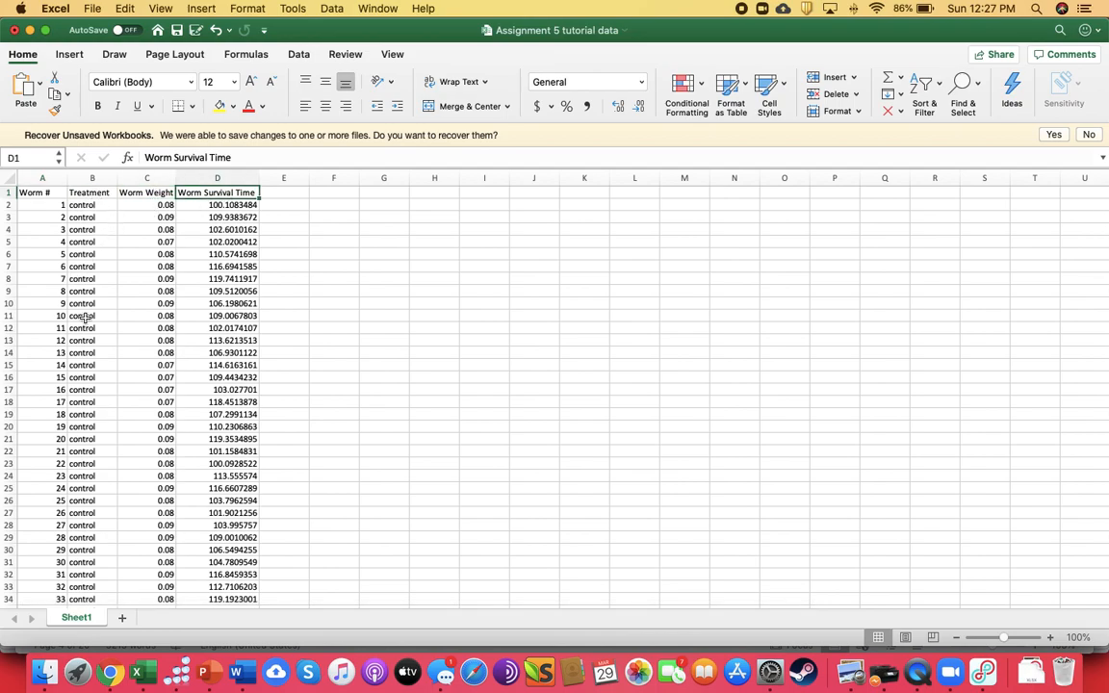
pyautogui.scroll(-15, 82, 315)
pyautogui.scroll(-15, 85, 317)
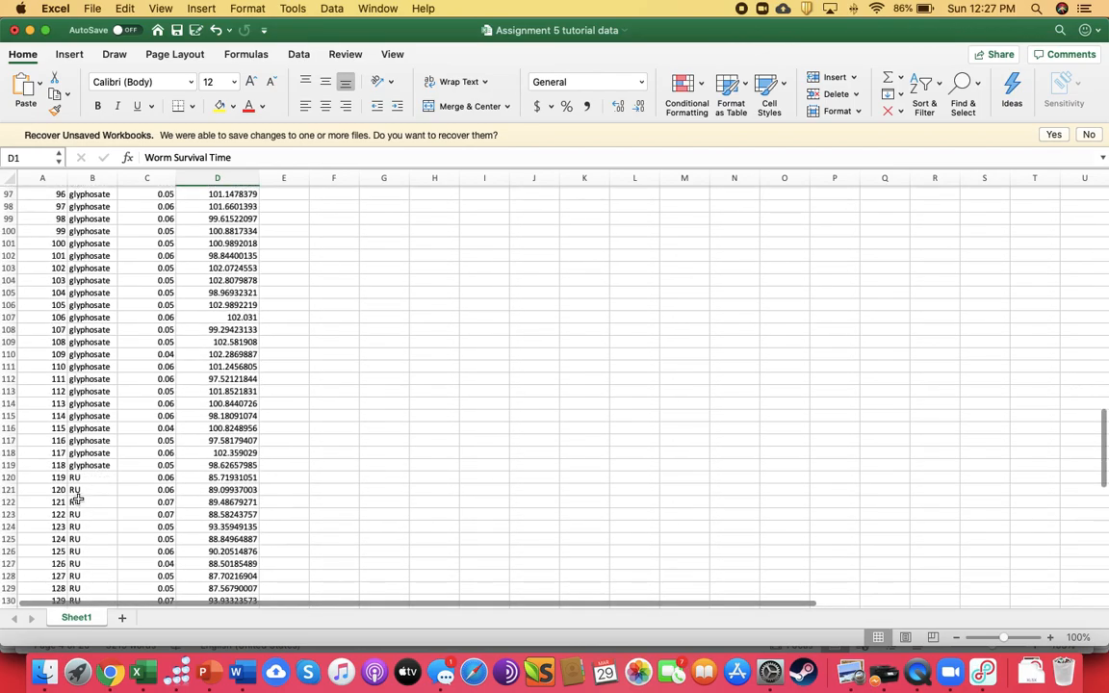
pyautogui.scroll(20, 79, 496)
pyautogui.scroll(6, 77, 498)
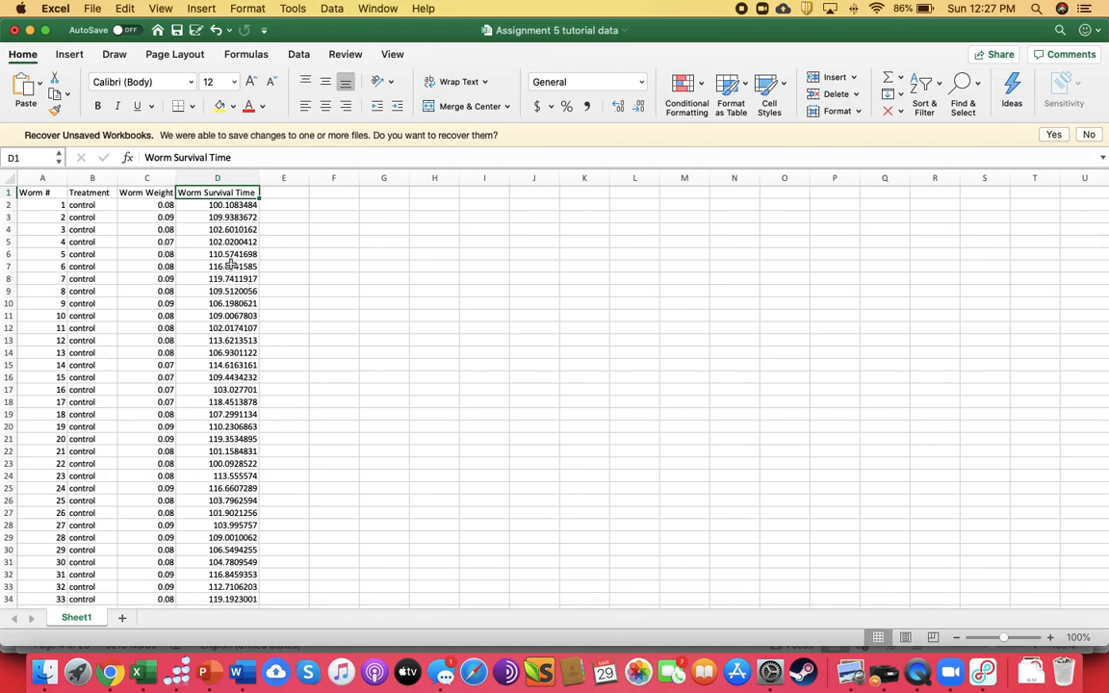
pyautogui.scroll(2, 231, 263)
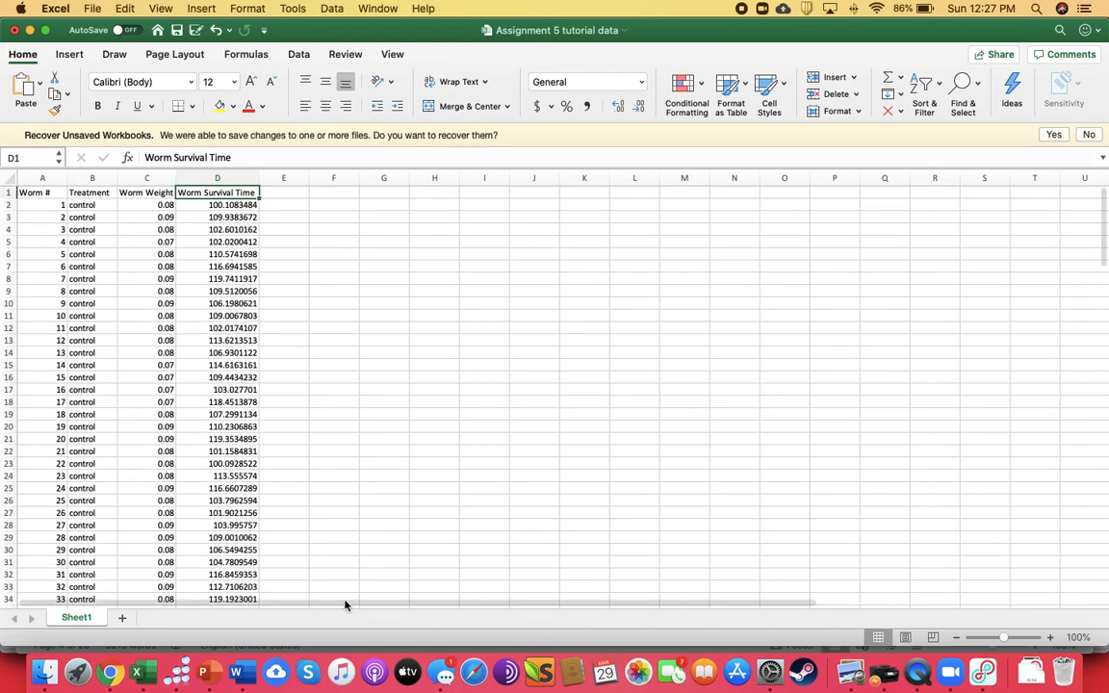
pyautogui.scroll(-5, 364, 333)
pyautogui.scroll(5, 364, 334)
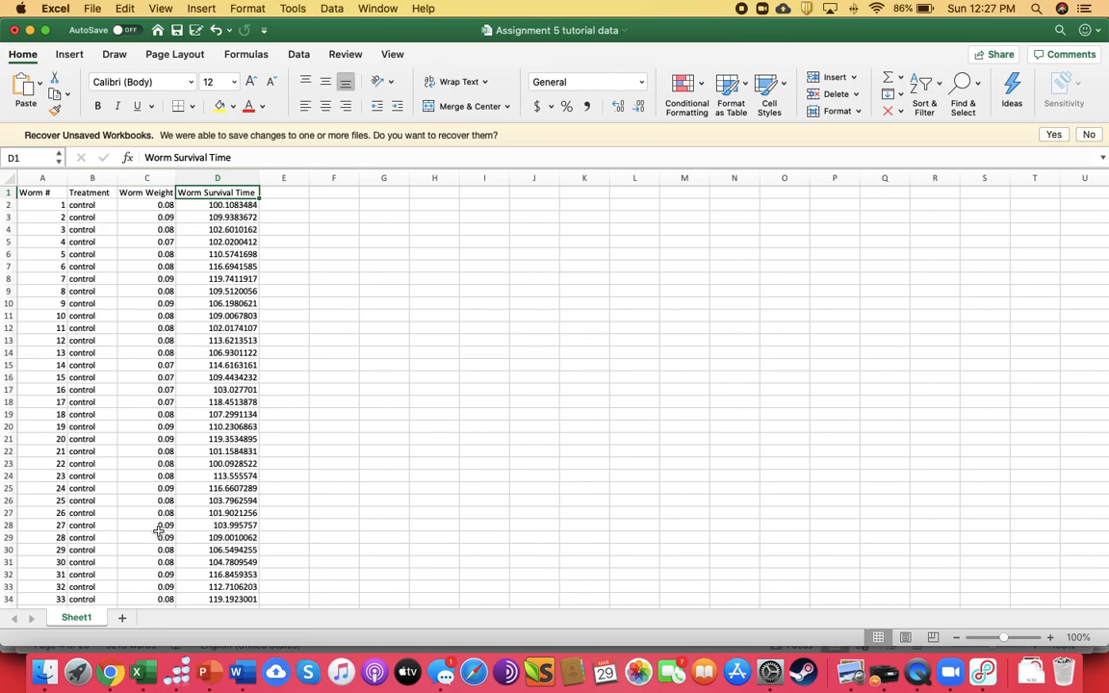
pyautogui.scroll(-20, 159, 528)
pyautogui.scroll(-10, 159, 530)
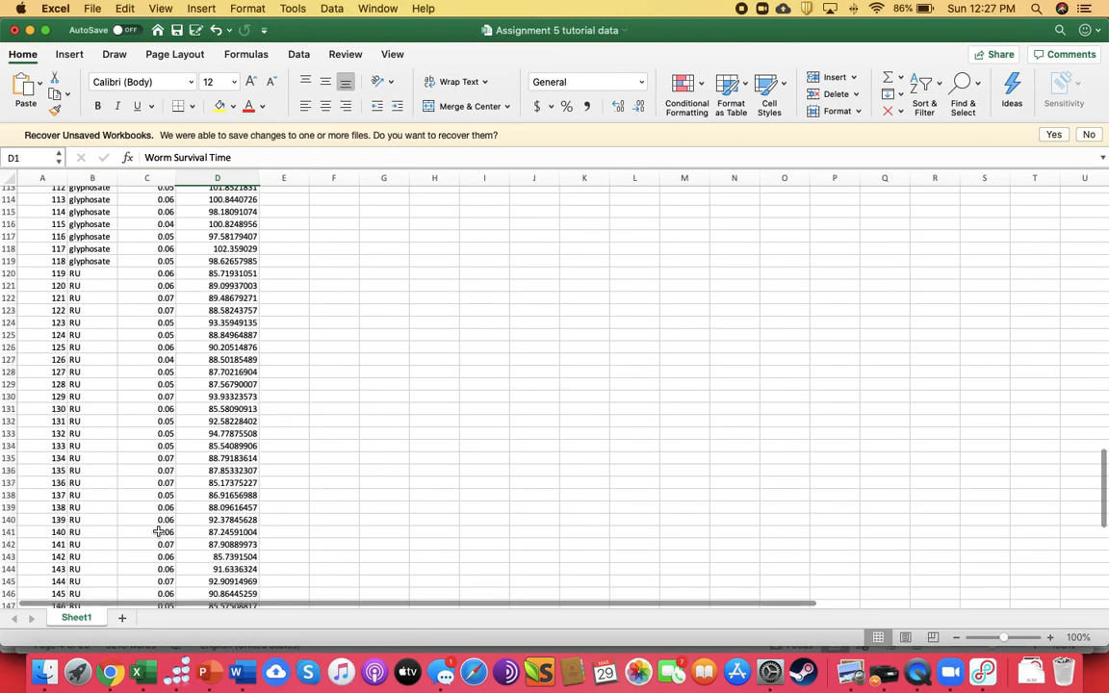
pyautogui.scroll(9, 218, 504)
pyautogui.scroll(20, 231, 366)
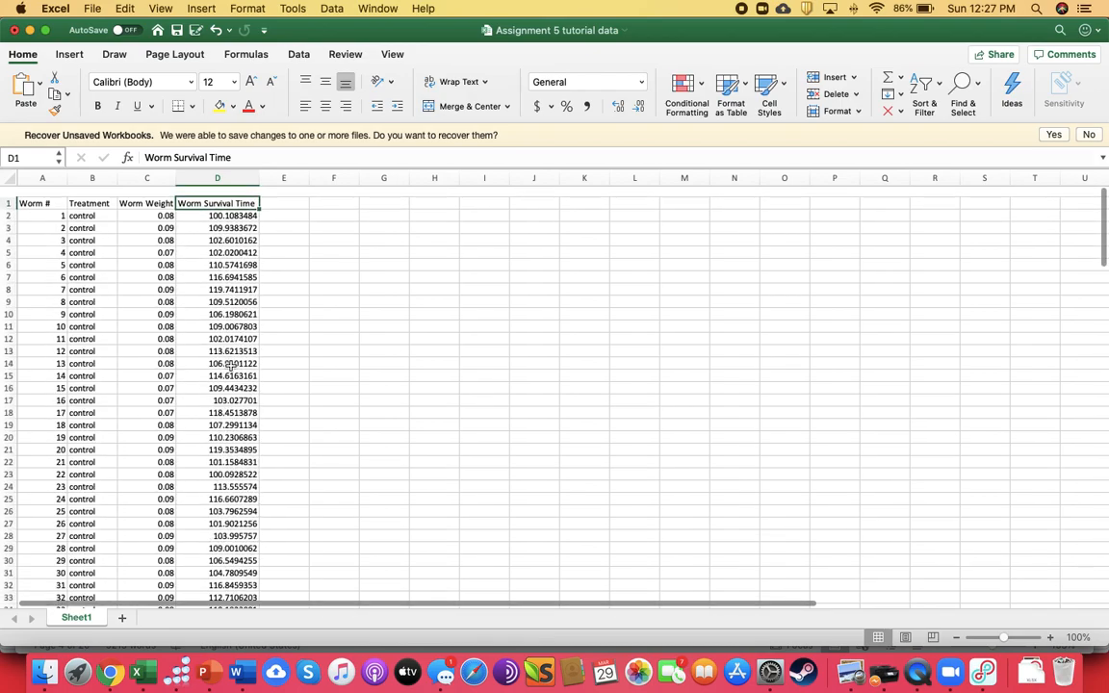
# Save the Assignment 5 tutorial data workbook.
pyautogui.click(221, 278)
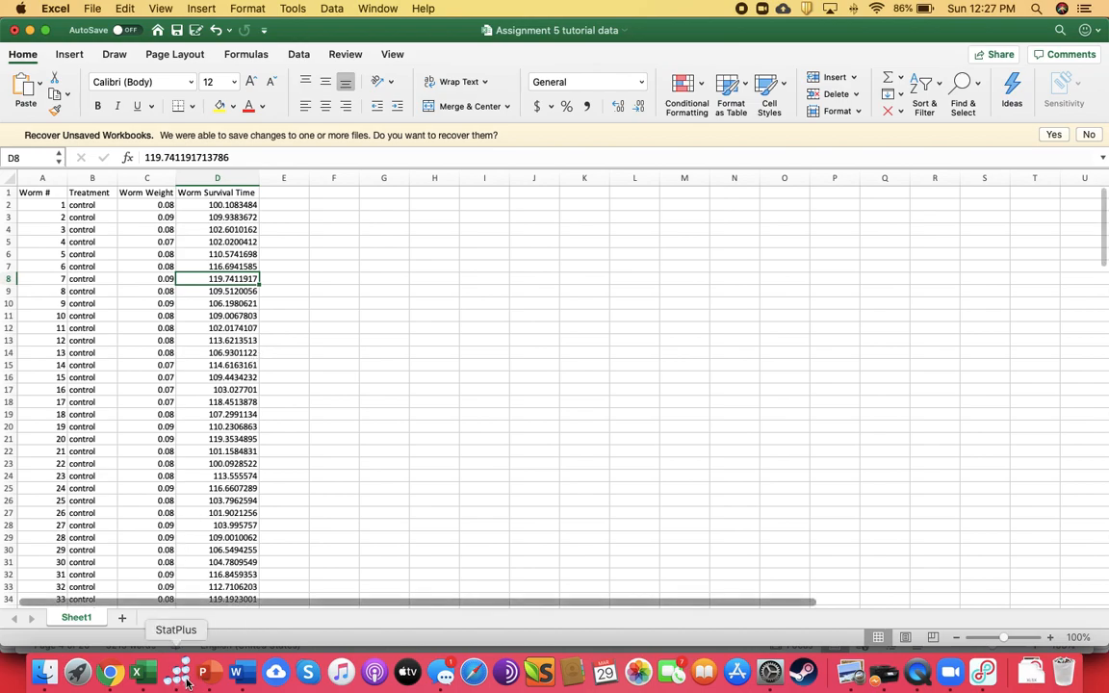
pyautogui.press('super+s')
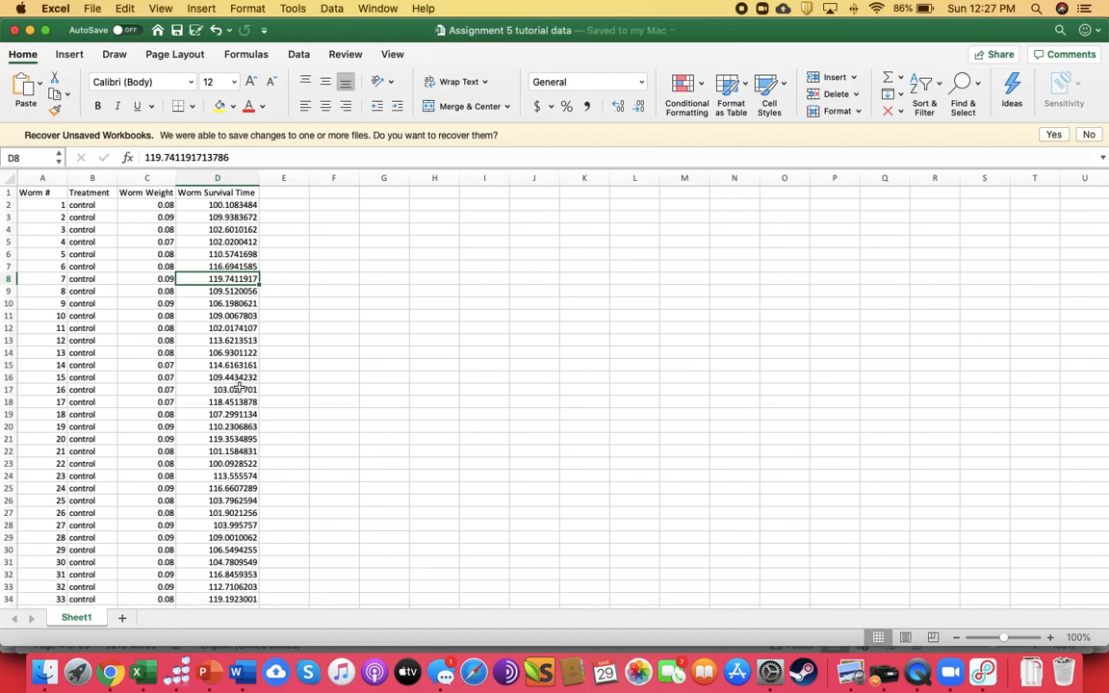
pyautogui.scroll(1, 212, 457)
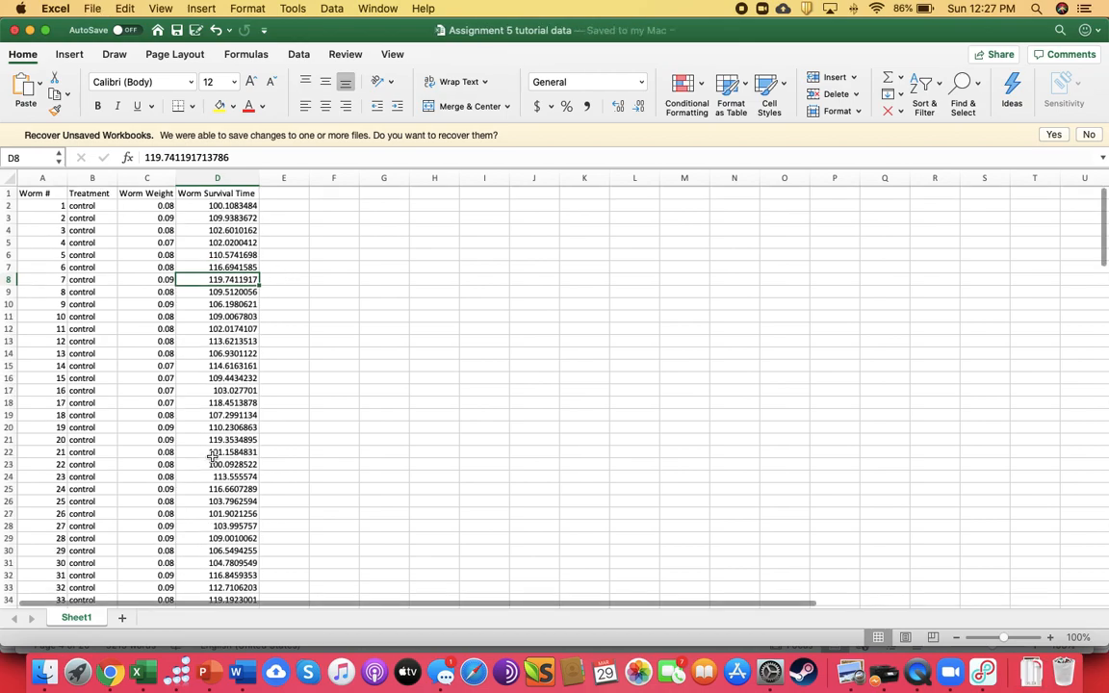
# Copy columns A to D of Sheet1 into a new worksheet, starting at cell A1.
pyautogui.moveTo(43, 177); pyautogui.dragTo(194, 173)
pyautogui.press('super+c')
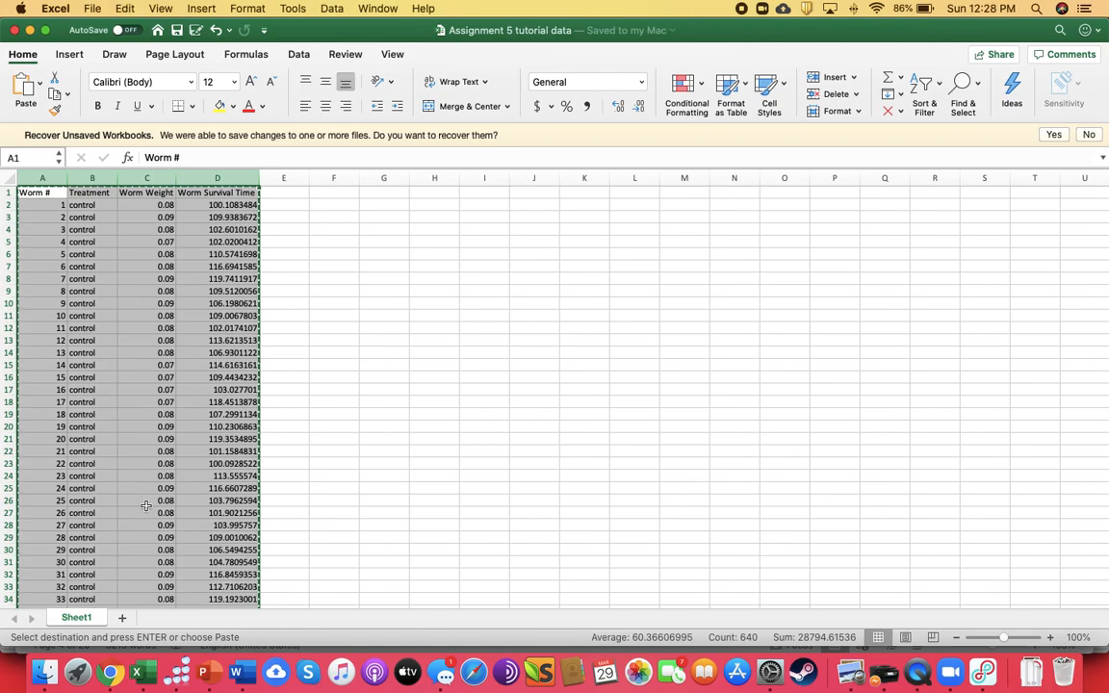
pyautogui.click(121, 617)
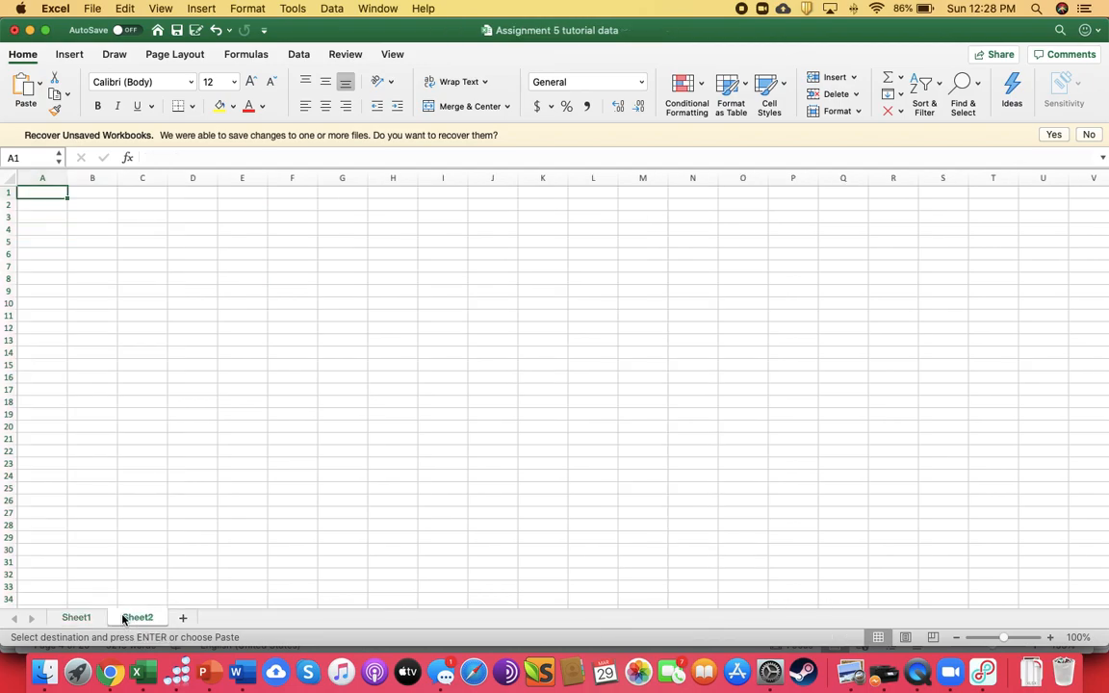
pyautogui.press('cmd+v')
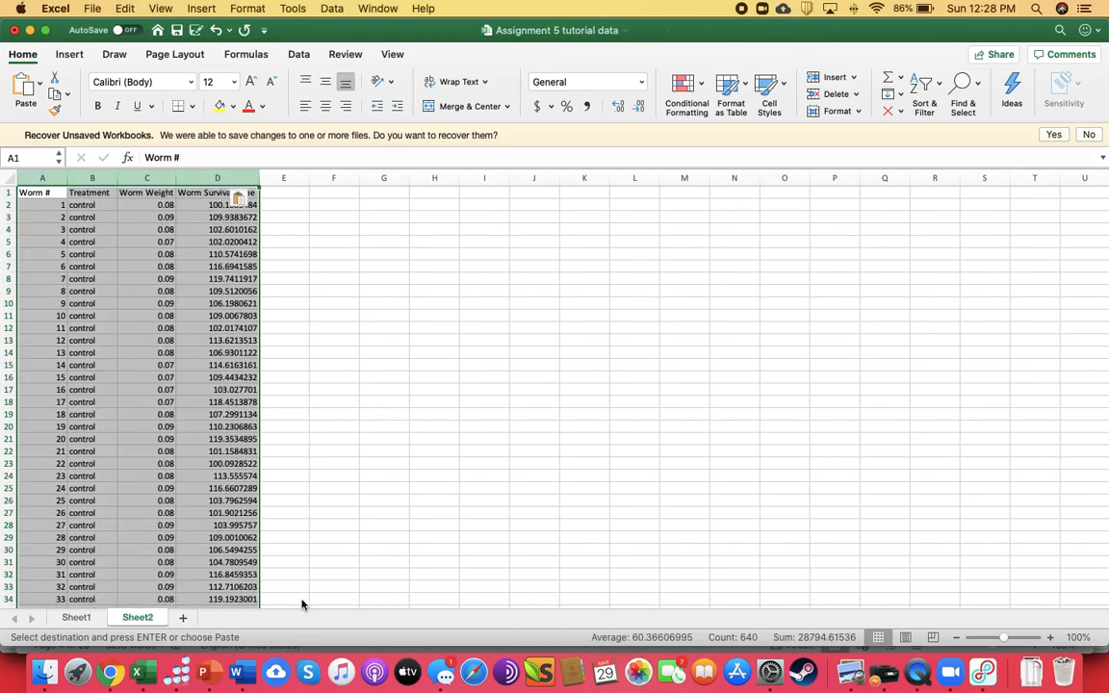
# Cut the glyphosate and RU rows, A65:D160, and paste them beside the control data starting at cell F2.
pyautogui.click(361, 304)
pyautogui.scroll(-5, 116, 403)
pyautogui.scroll(-10, 116, 403)
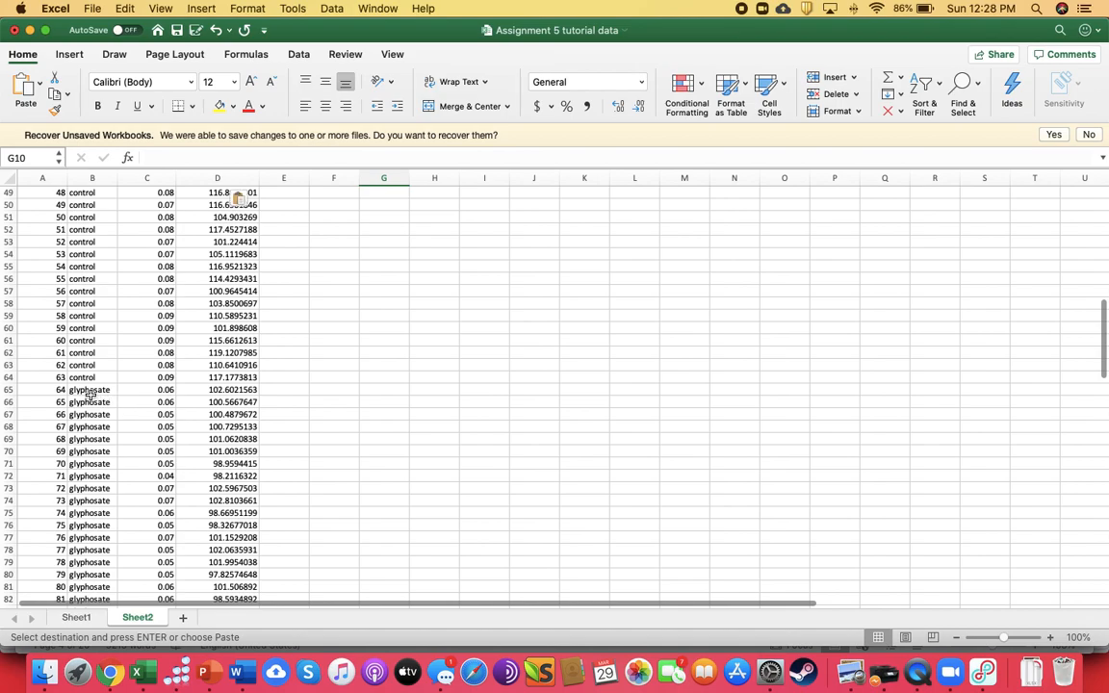
pyautogui.click(89, 392)
pyautogui.press('Left')
pyautogui.hotkey('shift', 'Right')
pyautogui.hotkey('shift', 'Right')
pyautogui.hotkey('shift', 'Right')
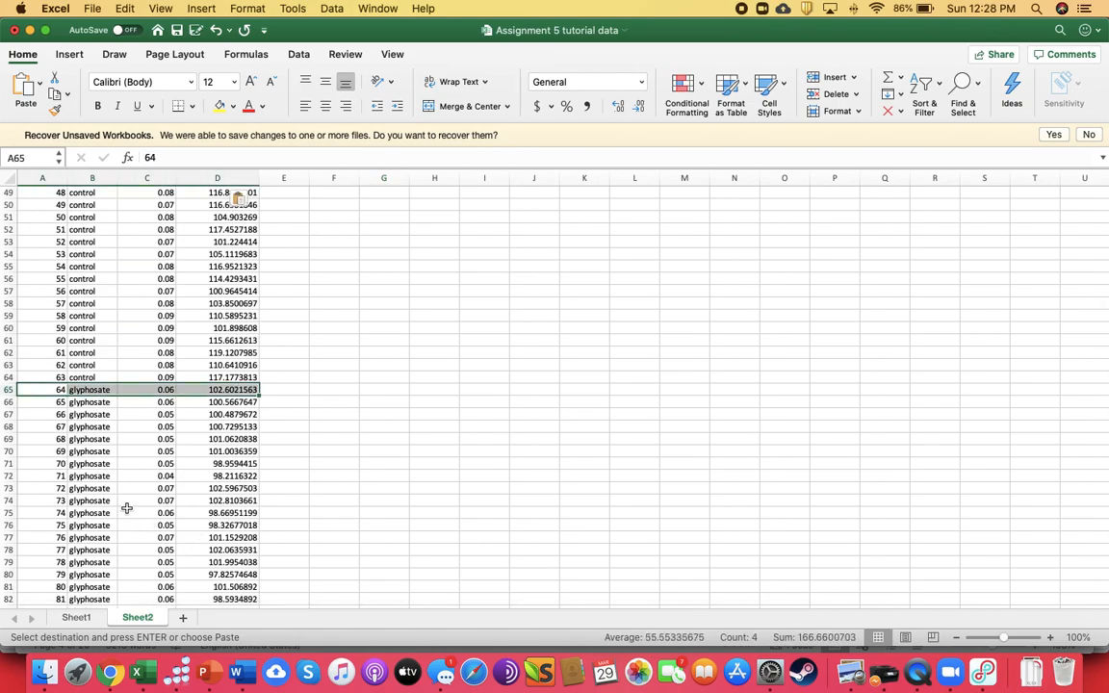
pyautogui.click(51, 390)
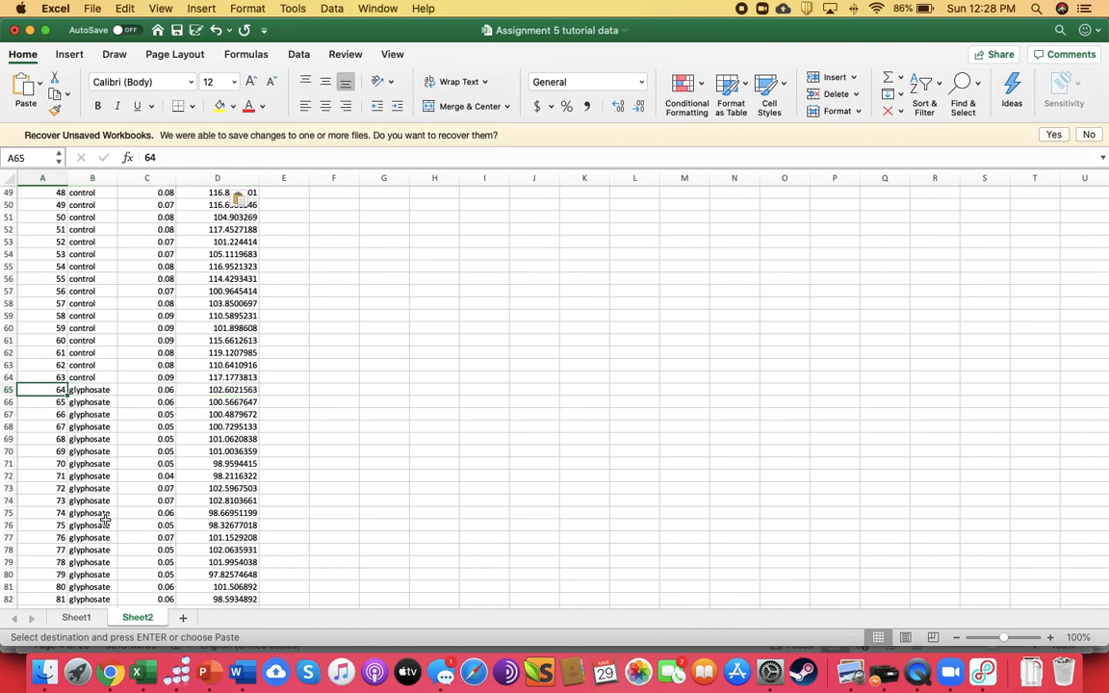
pyautogui.hotkey('shift', 'Right')
pyautogui.hotkey('shift', 'Right')
pyautogui.hotkey('shift', 'Right')
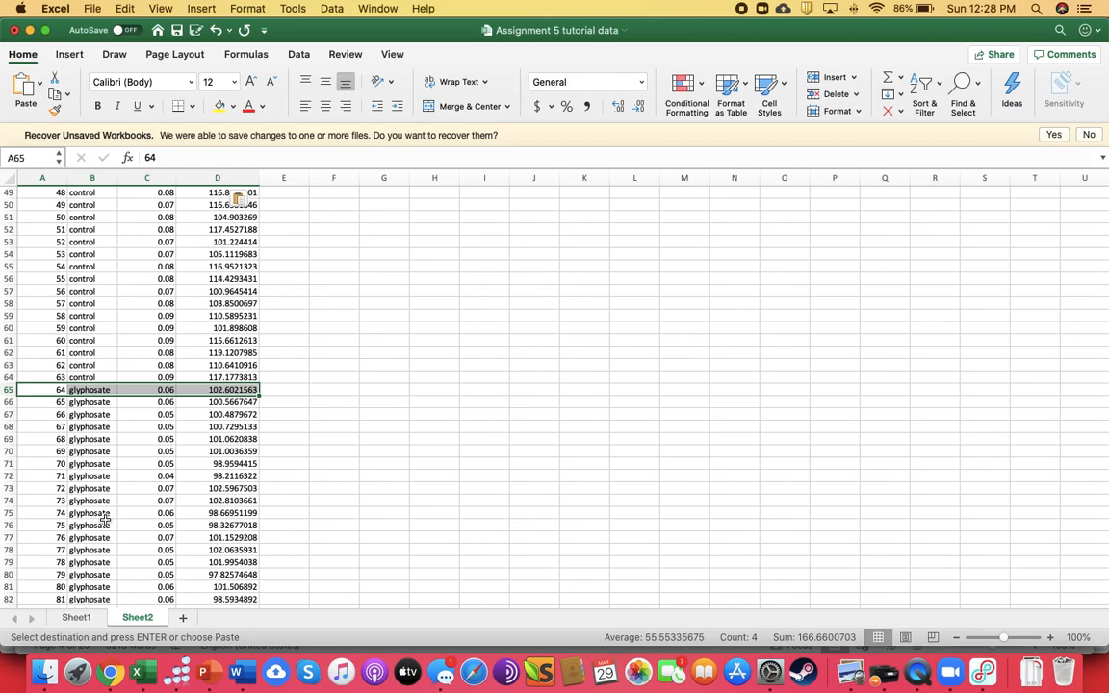
pyautogui.press('super+shift+Down')
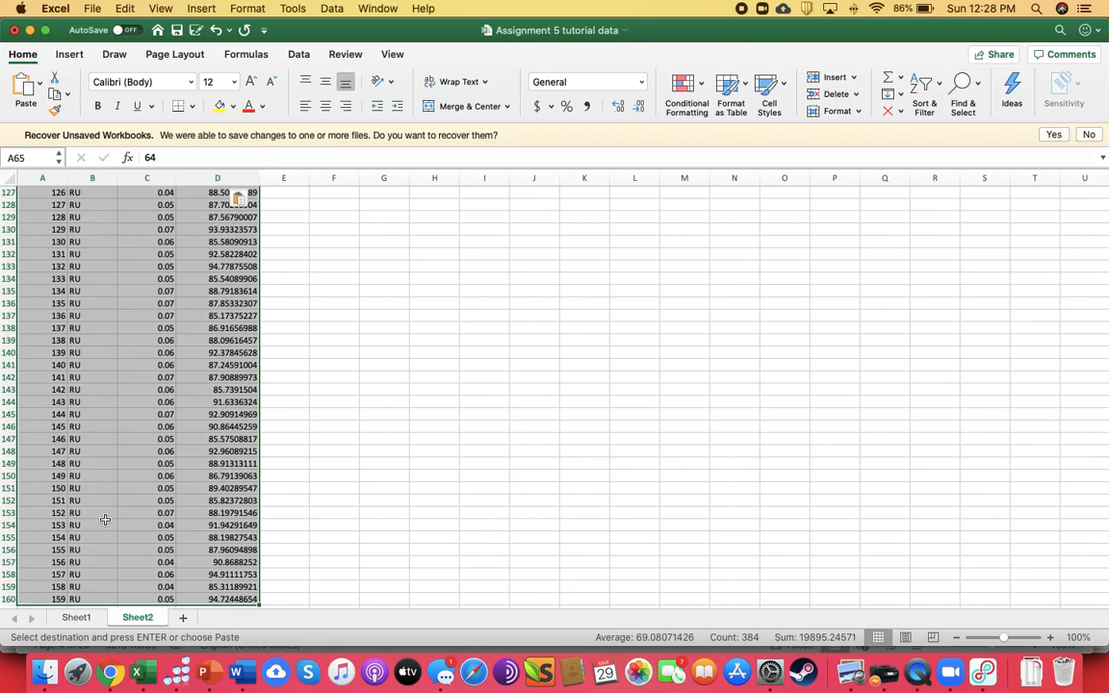
pyautogui.scroll(15, 105, 520)
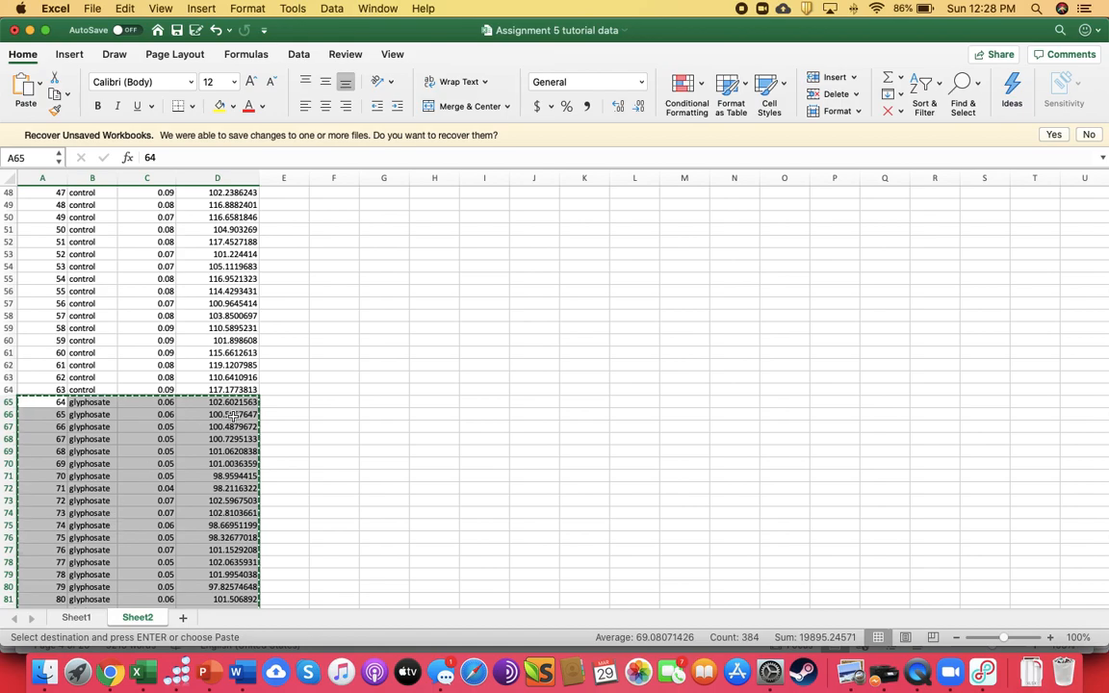
pyautogui.scroll(10, 330, 369)
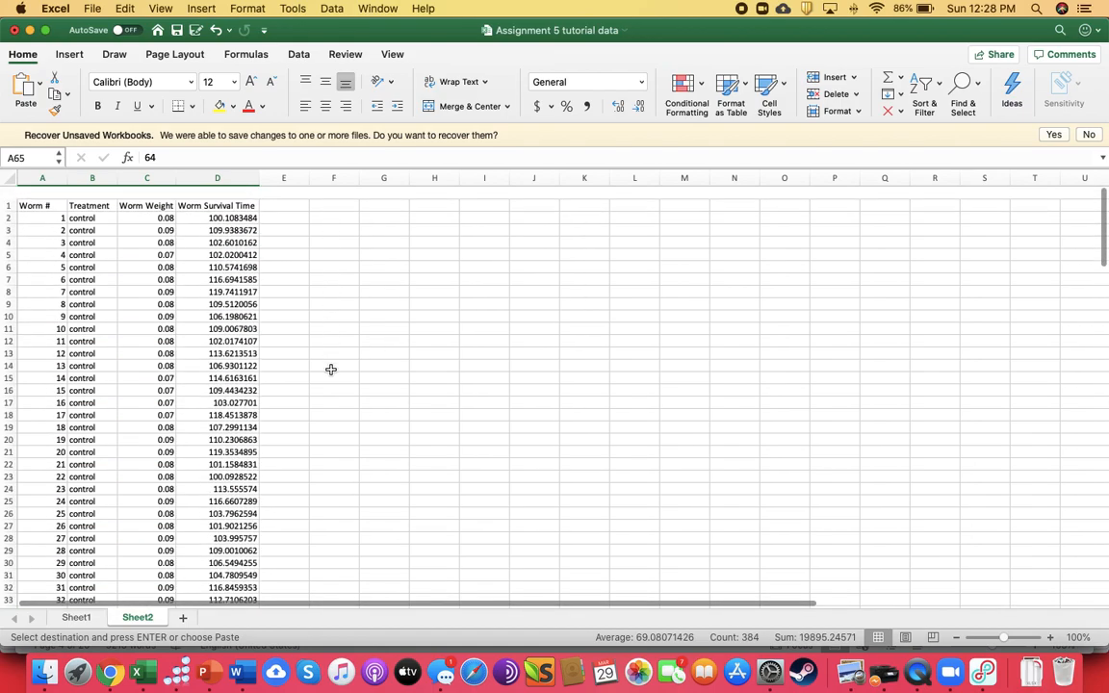
pyautogui.click(341, 205)
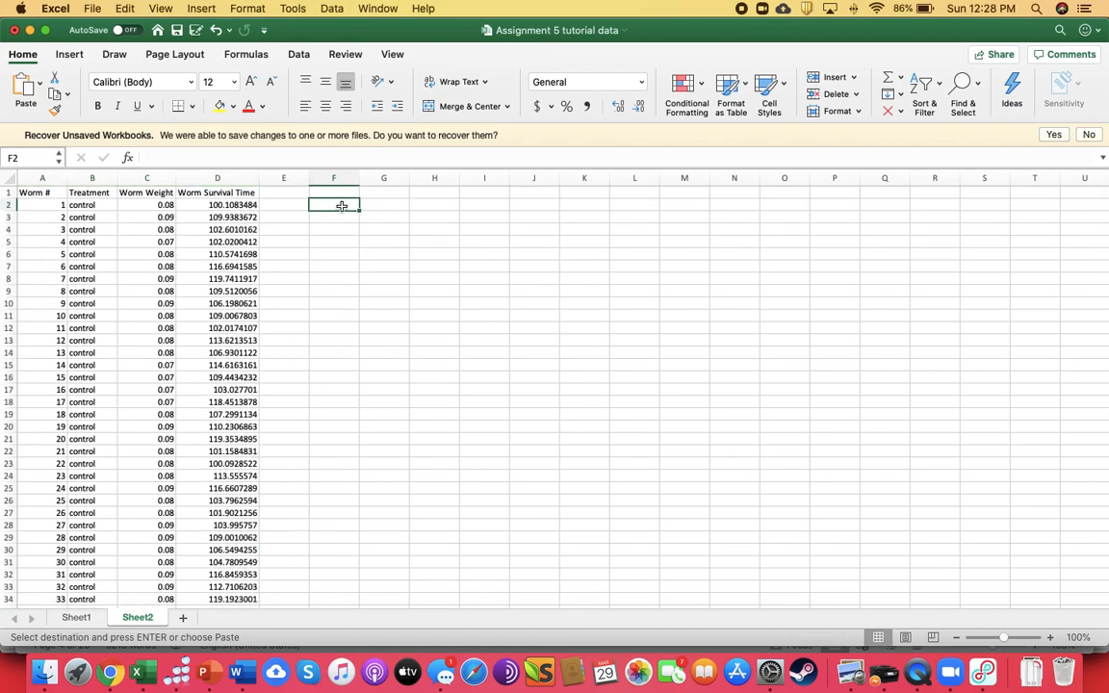
pyautogui.press('super+v')
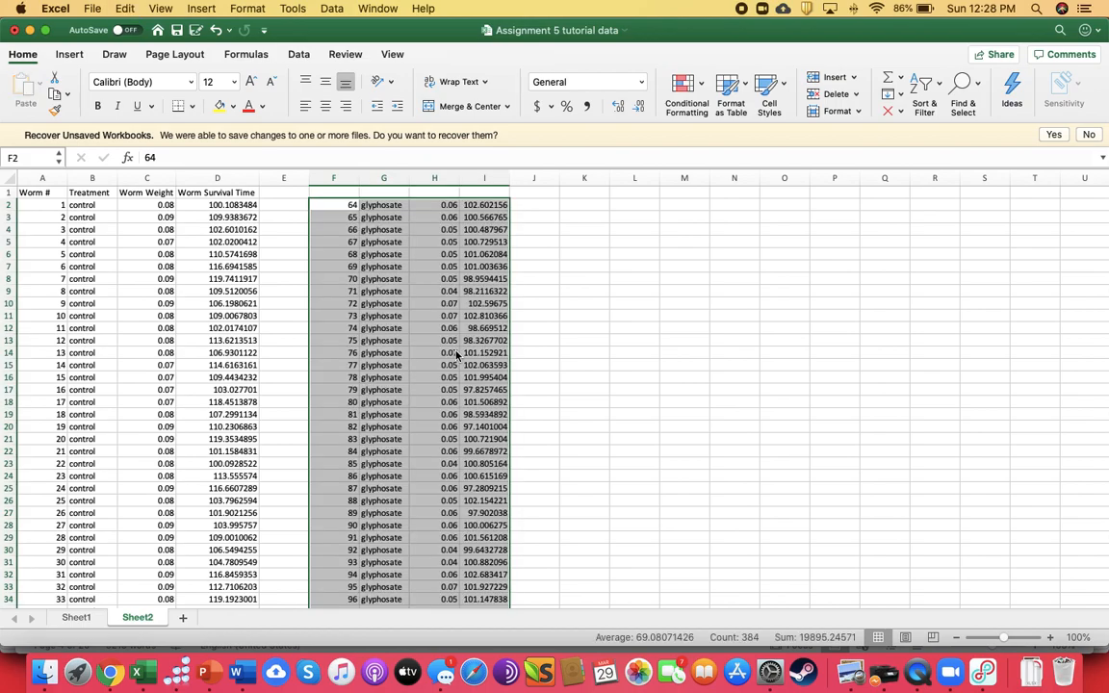
# Move the RU rows, F57:I97, into their own block starting at cell K2.
pyautogui.scroll(-1, 609, 416)
pyautogui.scroll(-12, 609, 415)
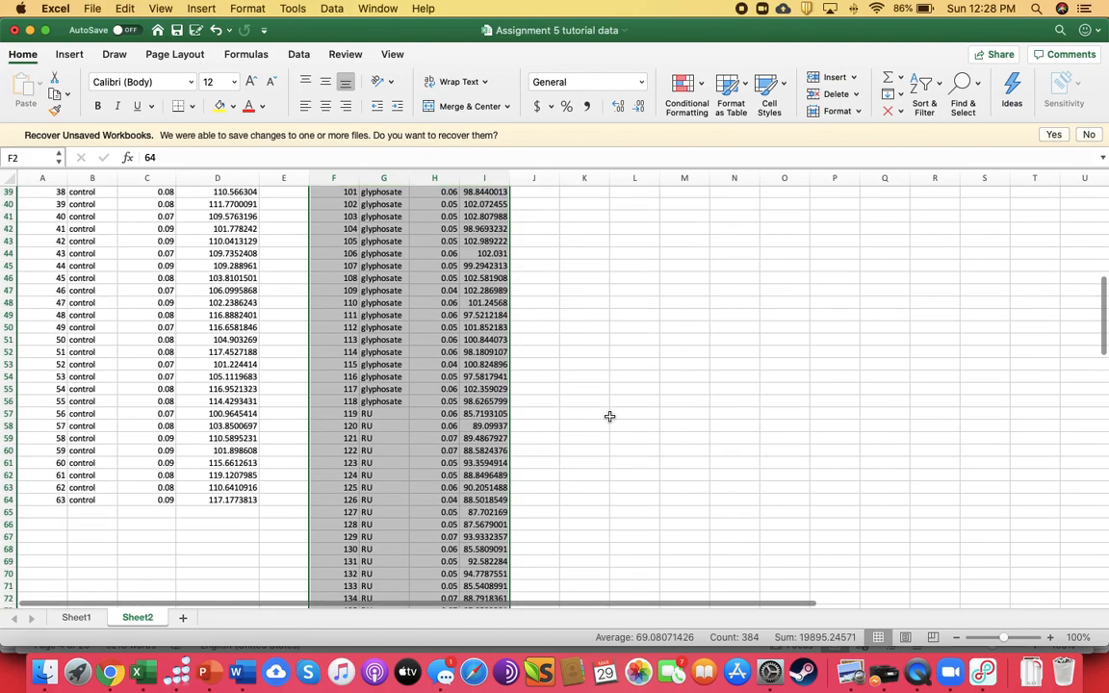
pyautogui.moveTo(348, 413)
pyautogui.mouseDown()
pyautogui.moveTo(391, 411)
pyautogui.moveTo(348, 413)
pyautogui.mouseUp()
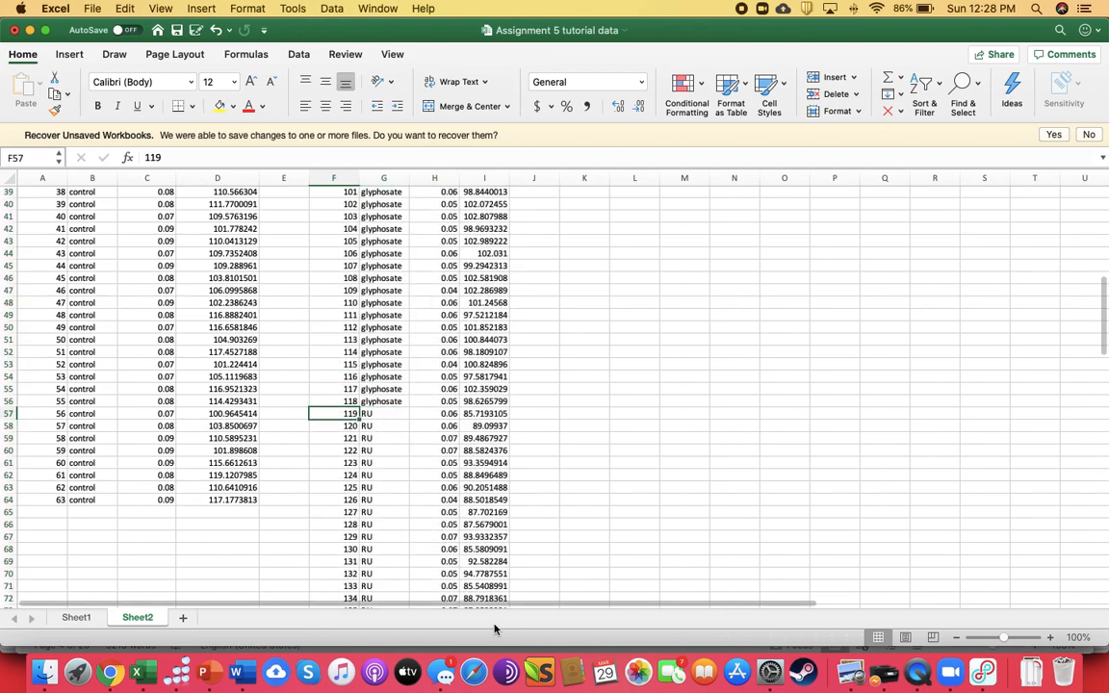
pyautogui.hotkey('shift', 'Right')
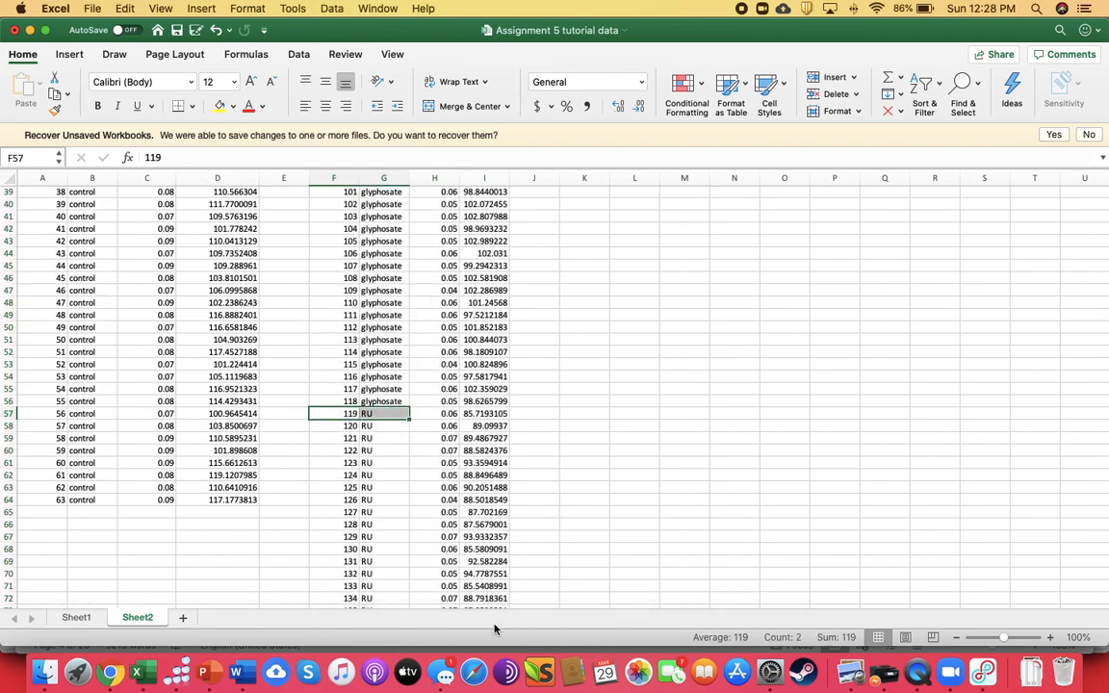
pyautogui.press('Left')
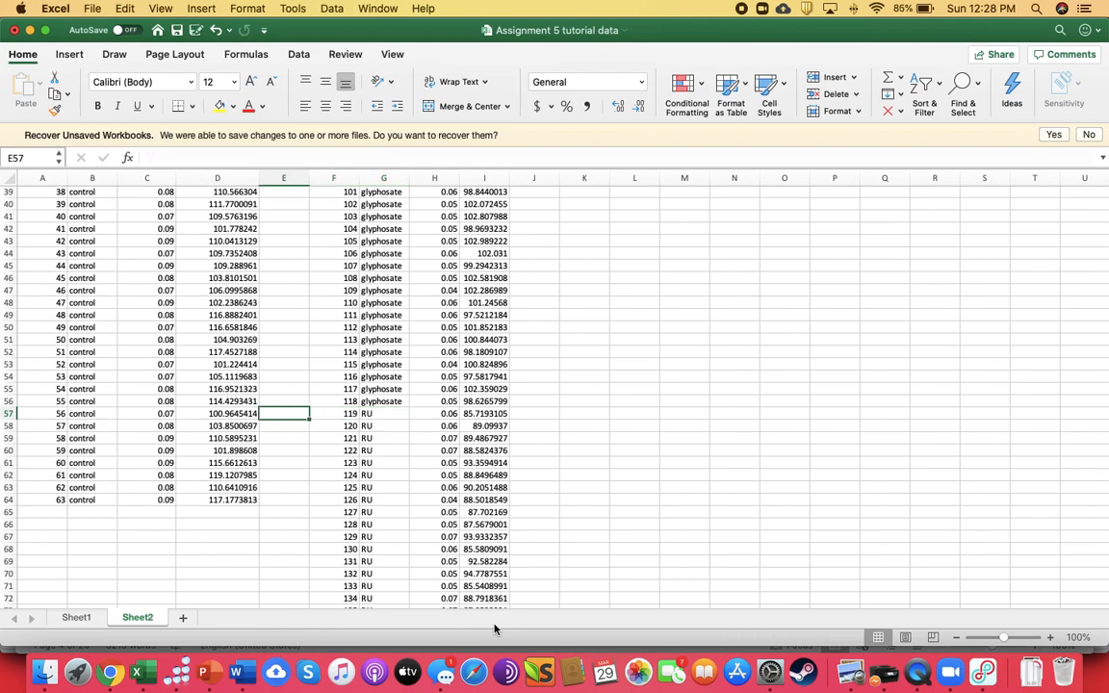
pyautogui.click(347, 414)
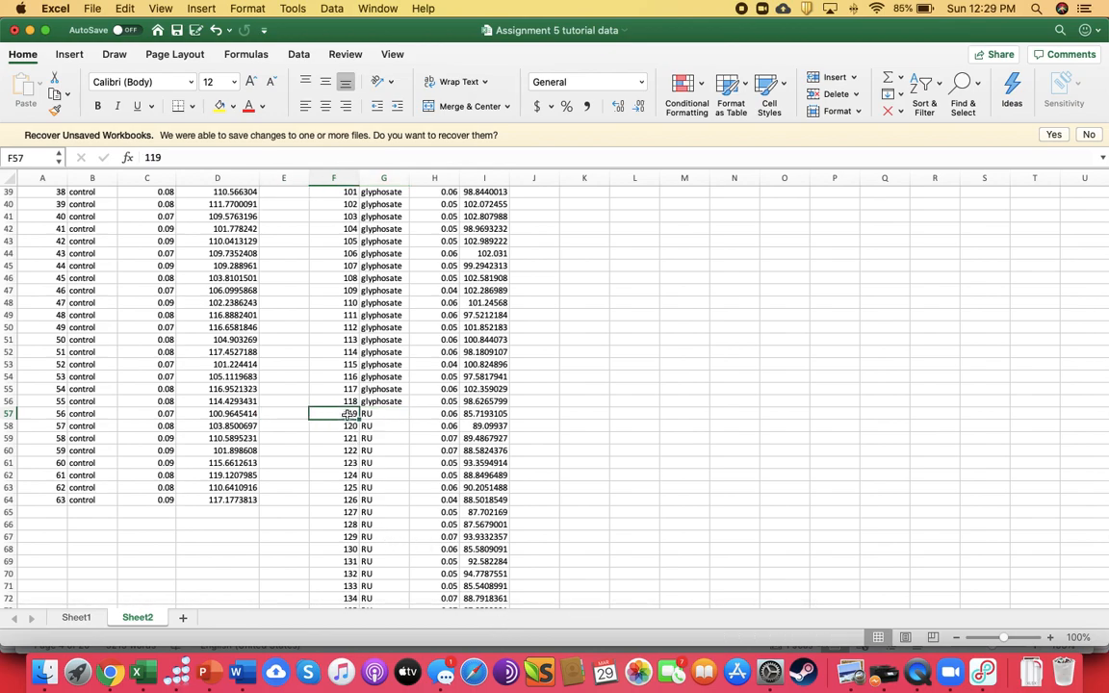
pyautogui.hotkey('shift', 'Right')
pyautogui.hotkey('shift', 'Right')
pyautogui.hotkey('shift', 'Right')
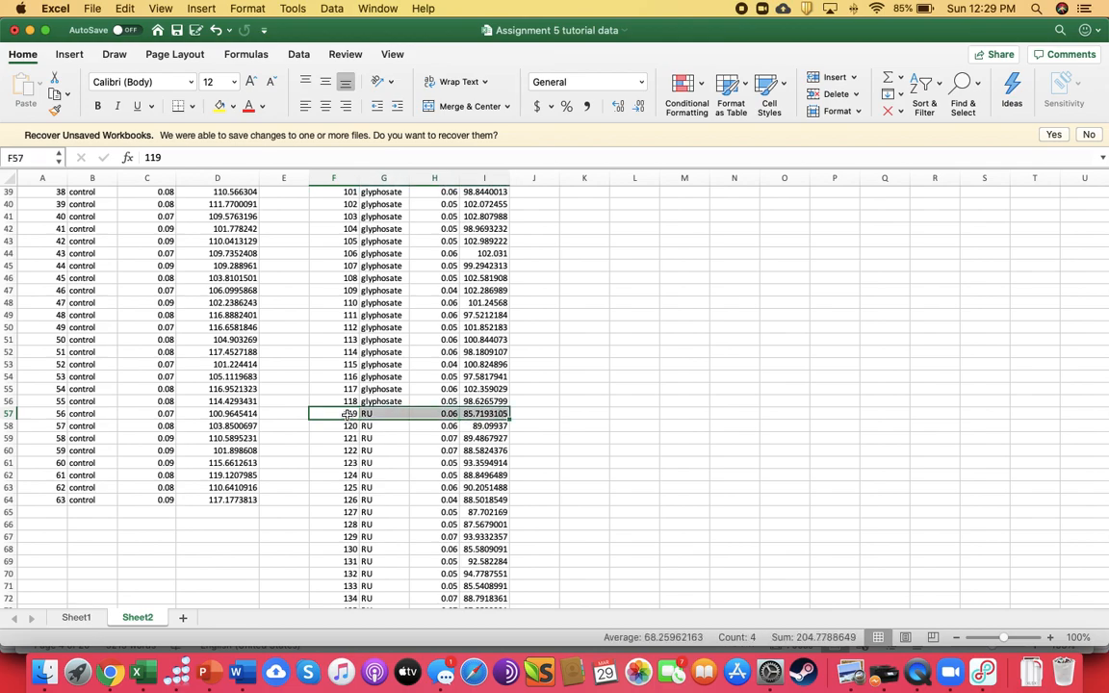
pyautogui.press('super+shift+Down')
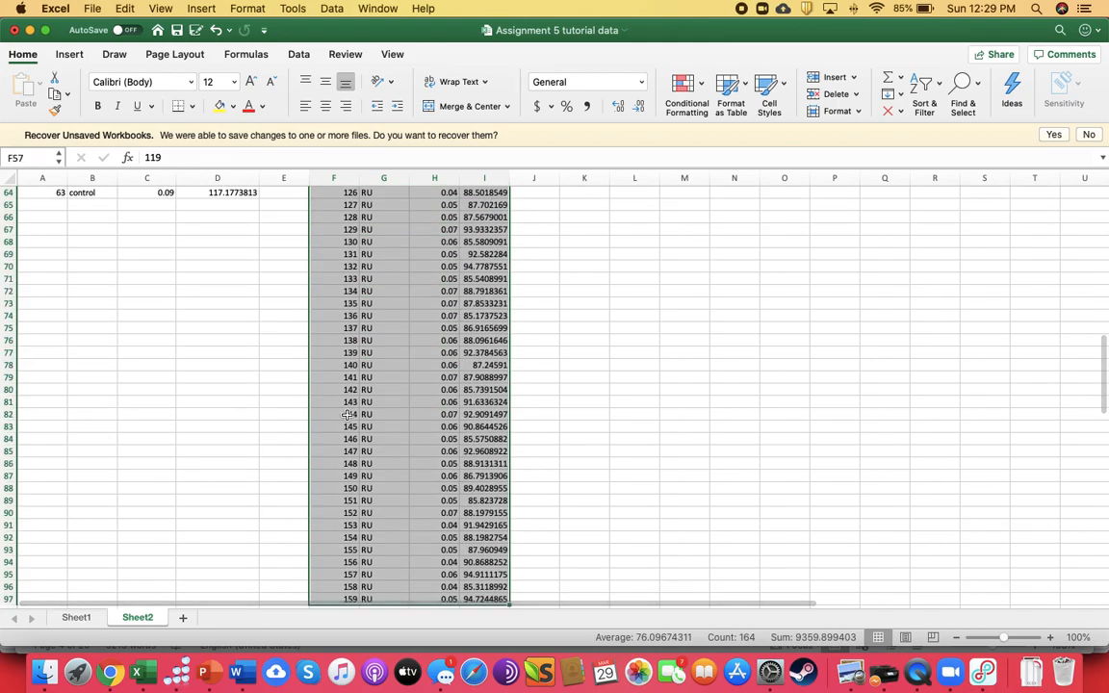
pyautogui.press('super+c')
pyautogui.scroll(5, 346, 414)
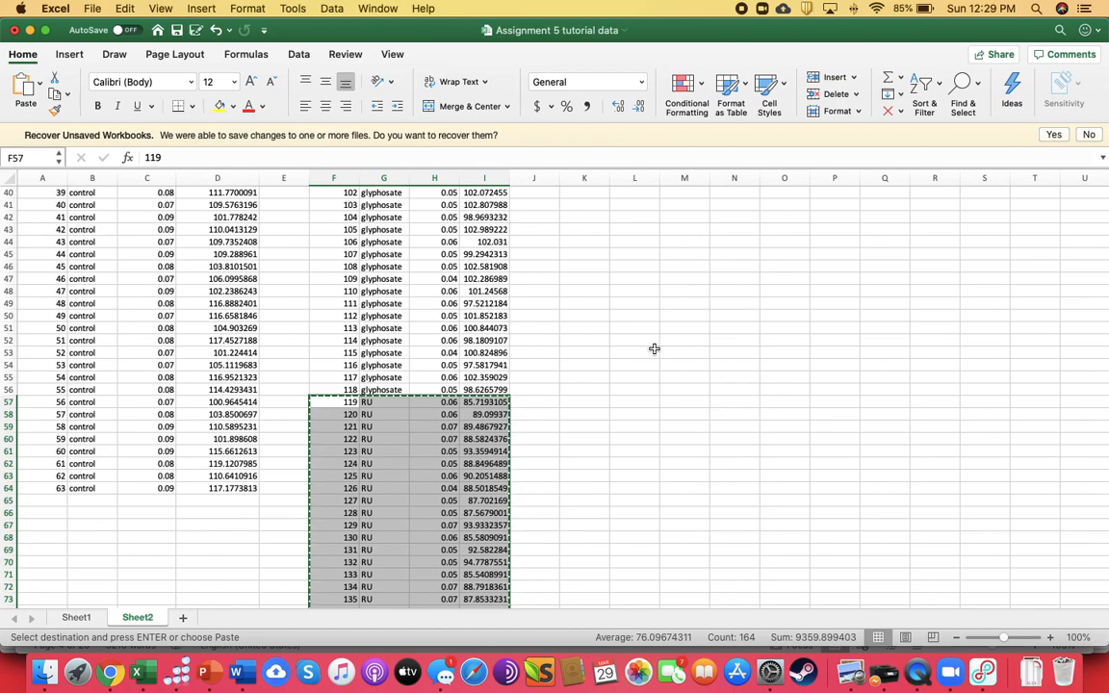
pyautogui.scroll(10, 650, 346)
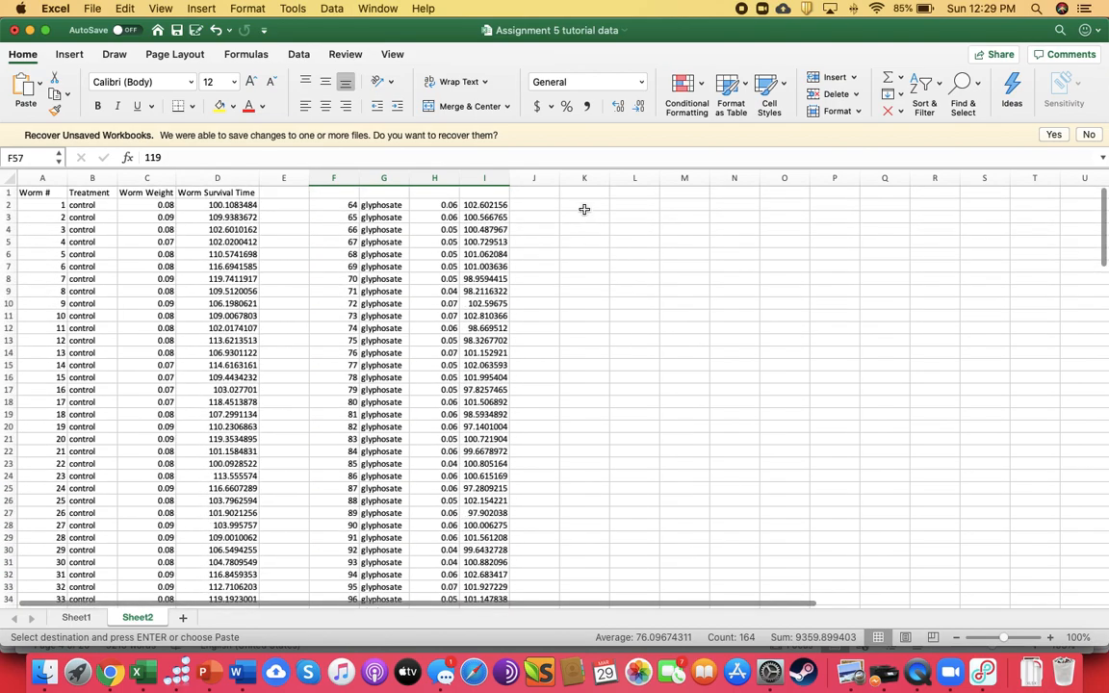
pyautogui.click(585, 208)
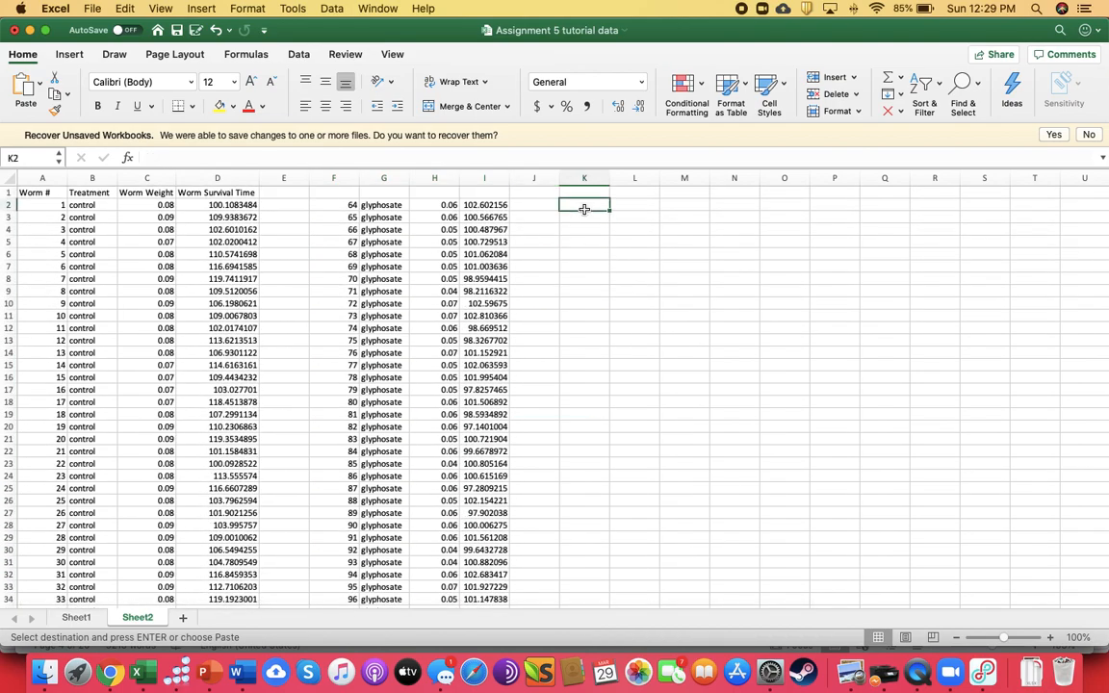
pyautogui.press('Return')
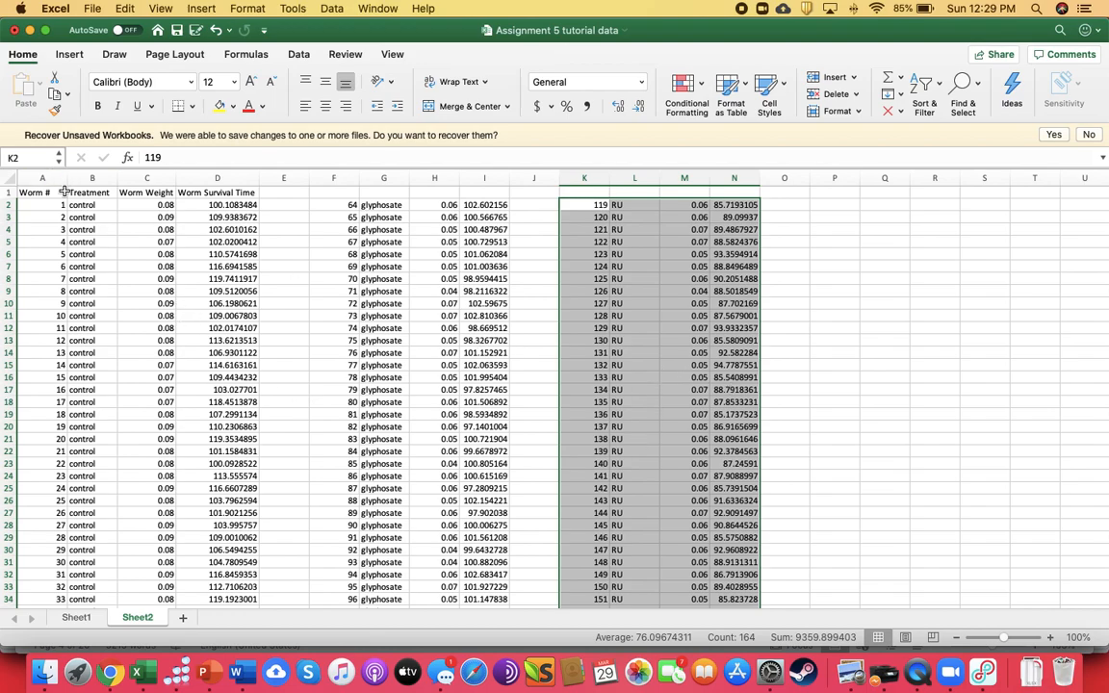
pyautogui.click(344, 194)
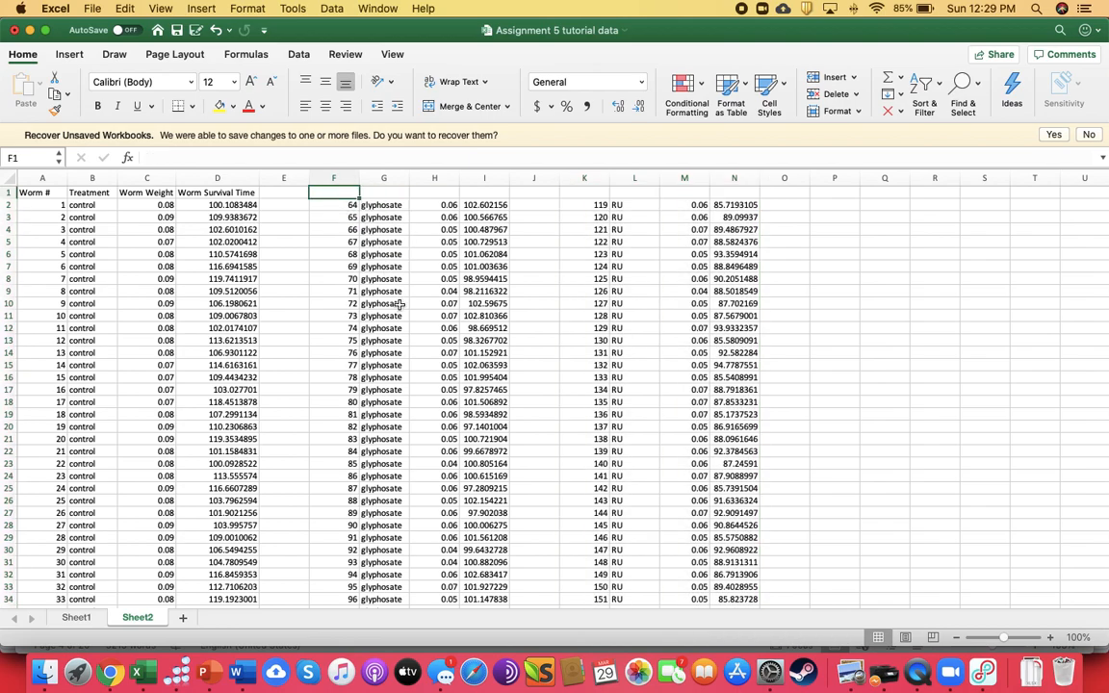
pyautogui.press('Right')
pyautogui.press('Right')
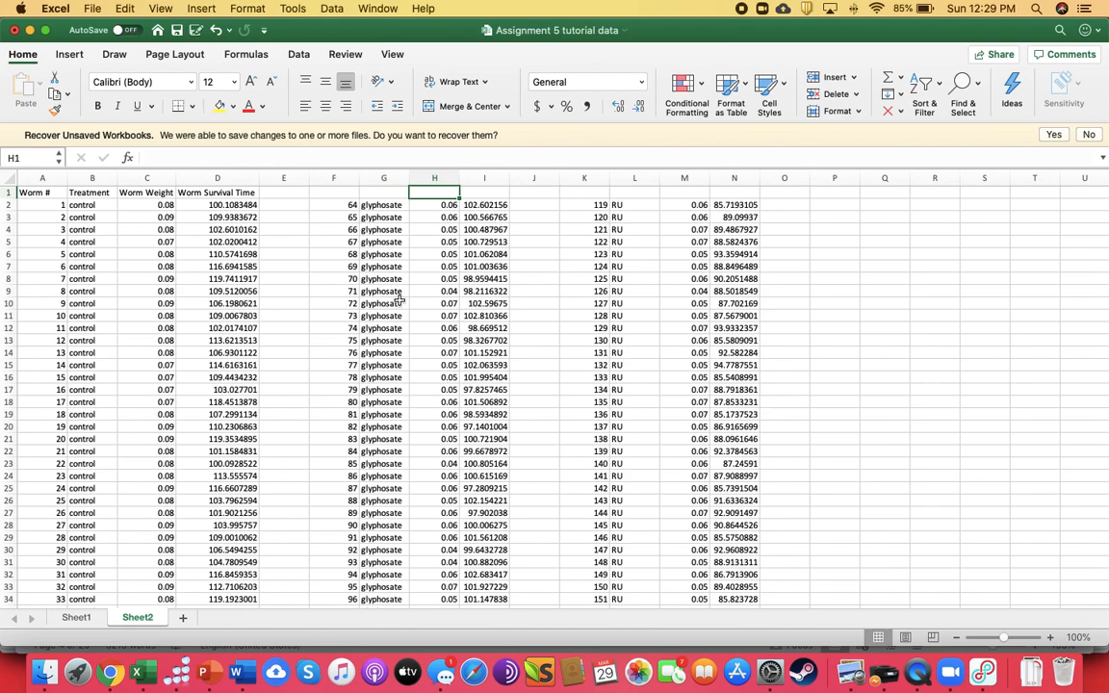
pyautogui.click(151, 176)
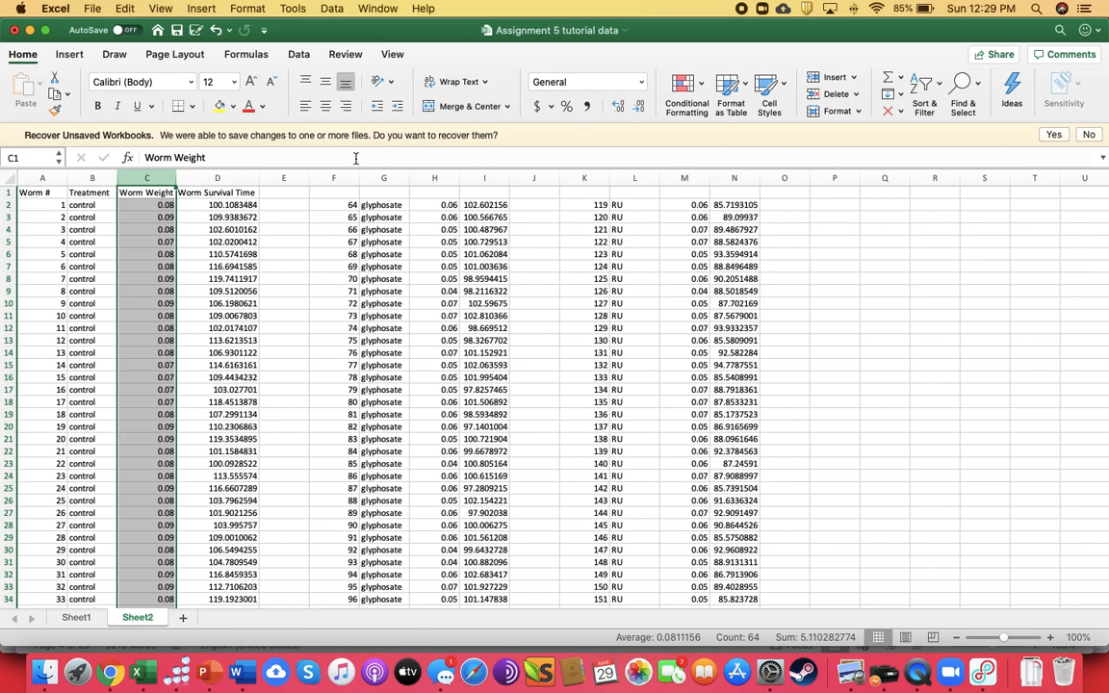
# Rename the control block's headers as "Contol WW" in C1 and "Control ST (min)" in D1.
pyautogui.click(146, 193)
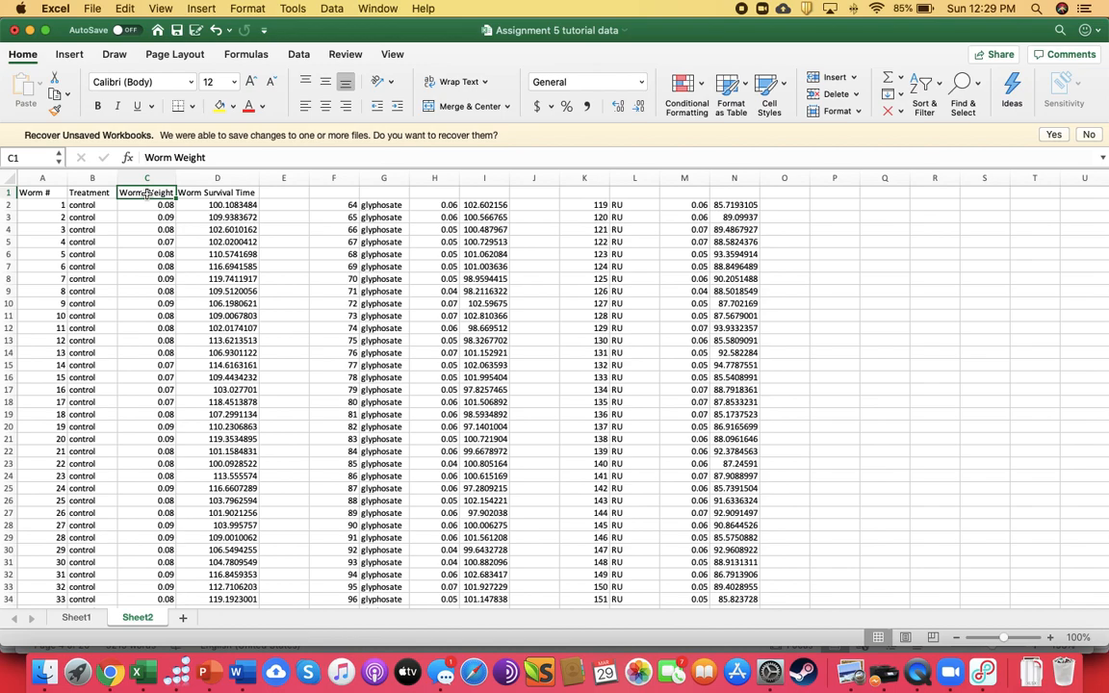
pyautogui.write('Cont')
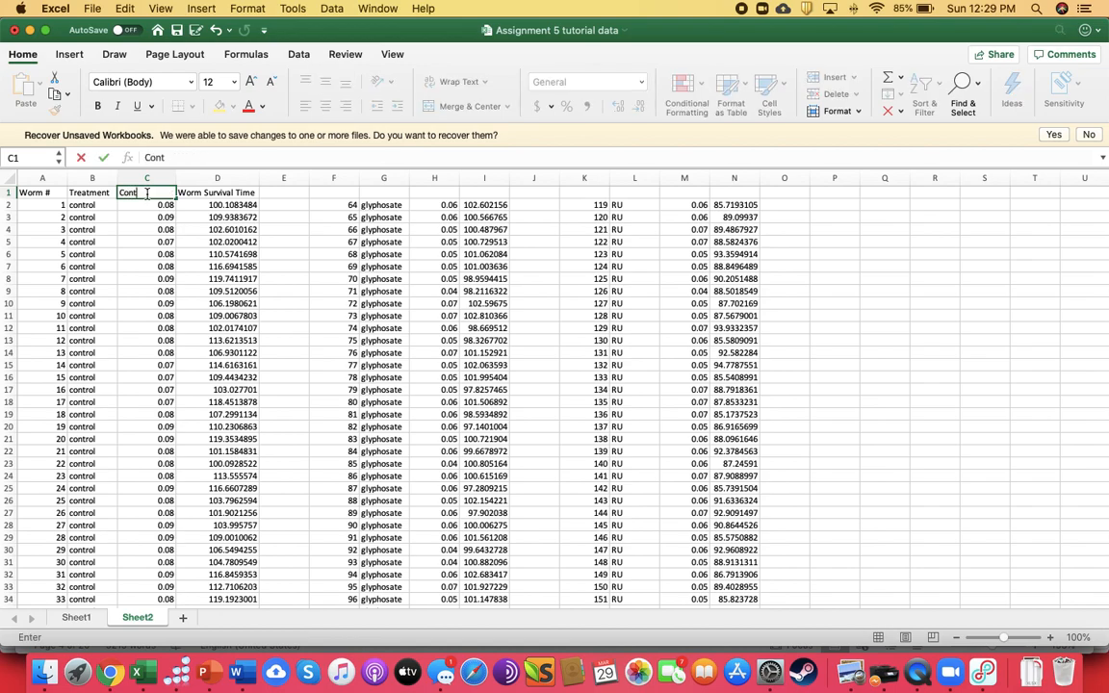
pyautogui.write('ol WW')
pyautogui.press('Tab')
pyautogui.write('Control')
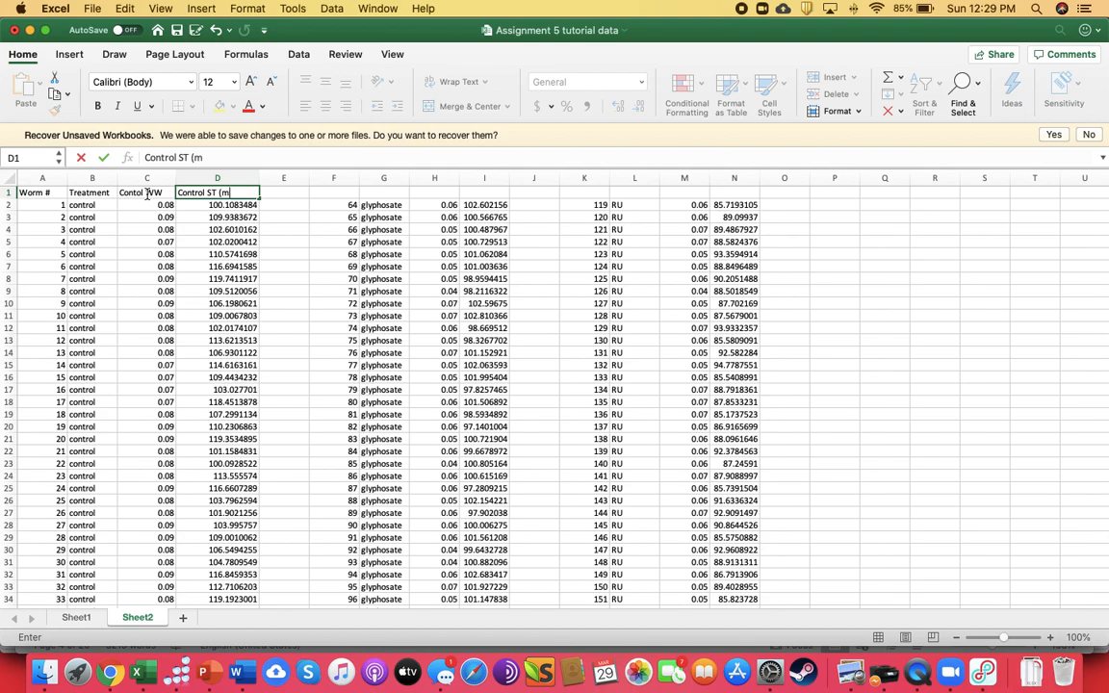
# Append the unit "(g)" to the worm weight header in C1.
pyautogui.click(147, 194)
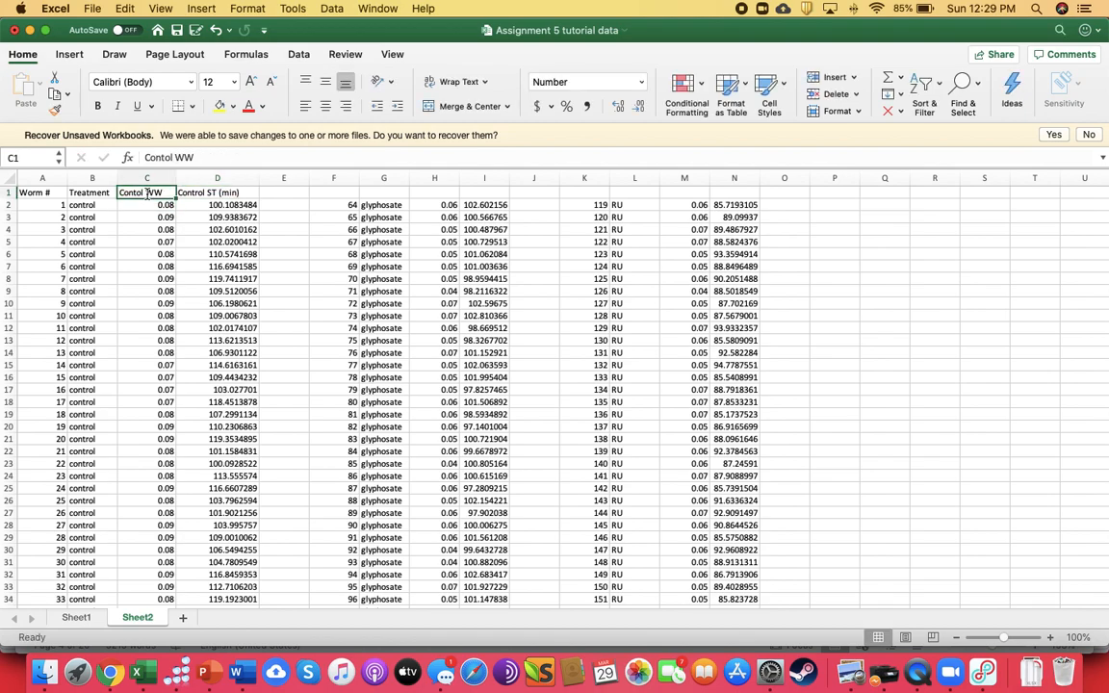
pyautogui.click(206, 160)
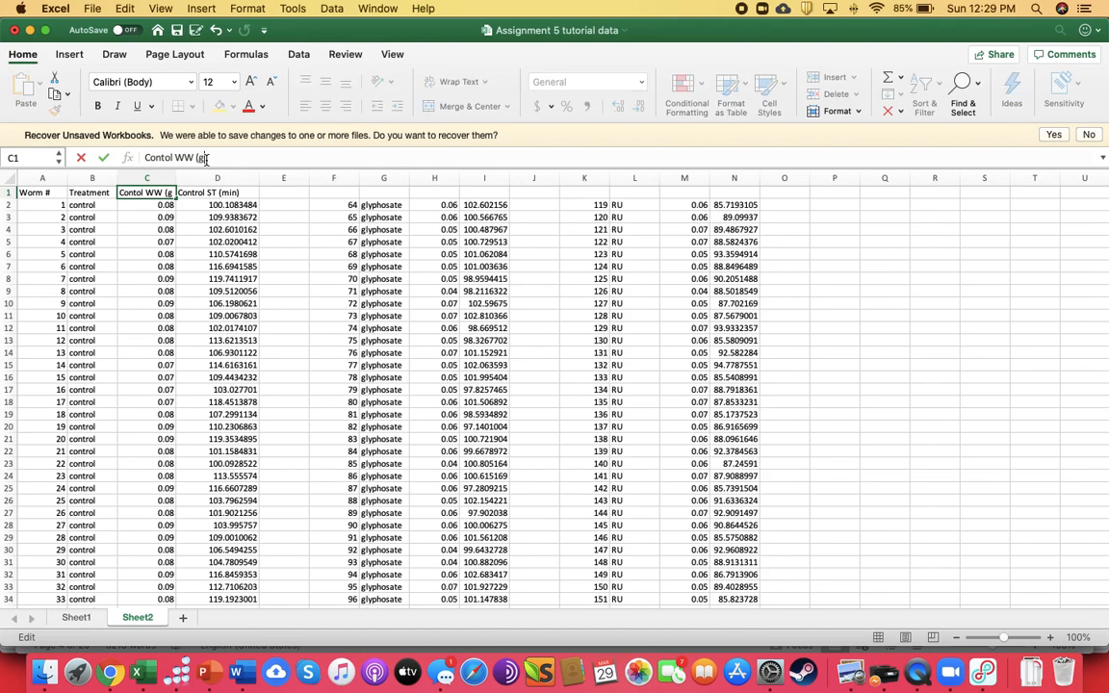
pyautogui.press('Return')
# Copy the control headers in C1:D1 and paste them above the glyphosate data in H1:I1.
pyautogui.press('Up')
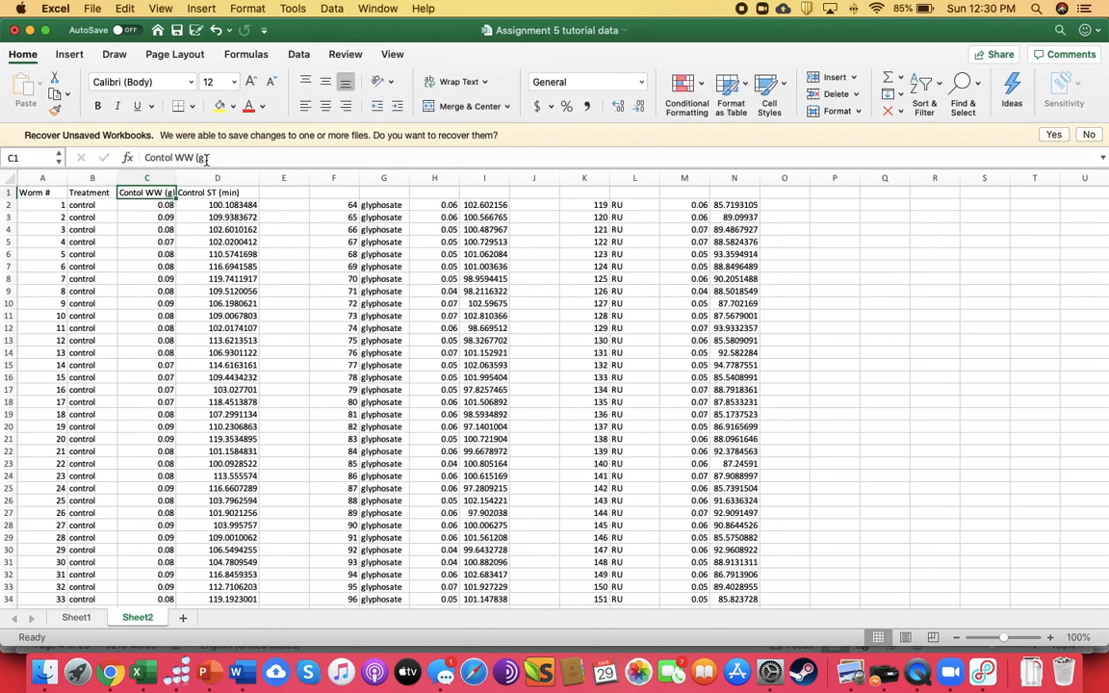
pyautogui.hotkey('shift', 'Right')
pyautogui.press('super+c')
pyautogui.press('Right')
pyautogui.press('Right')
pyautogui.press('Right')
pyautogui.press('Right')
pyautogui.press('Right')
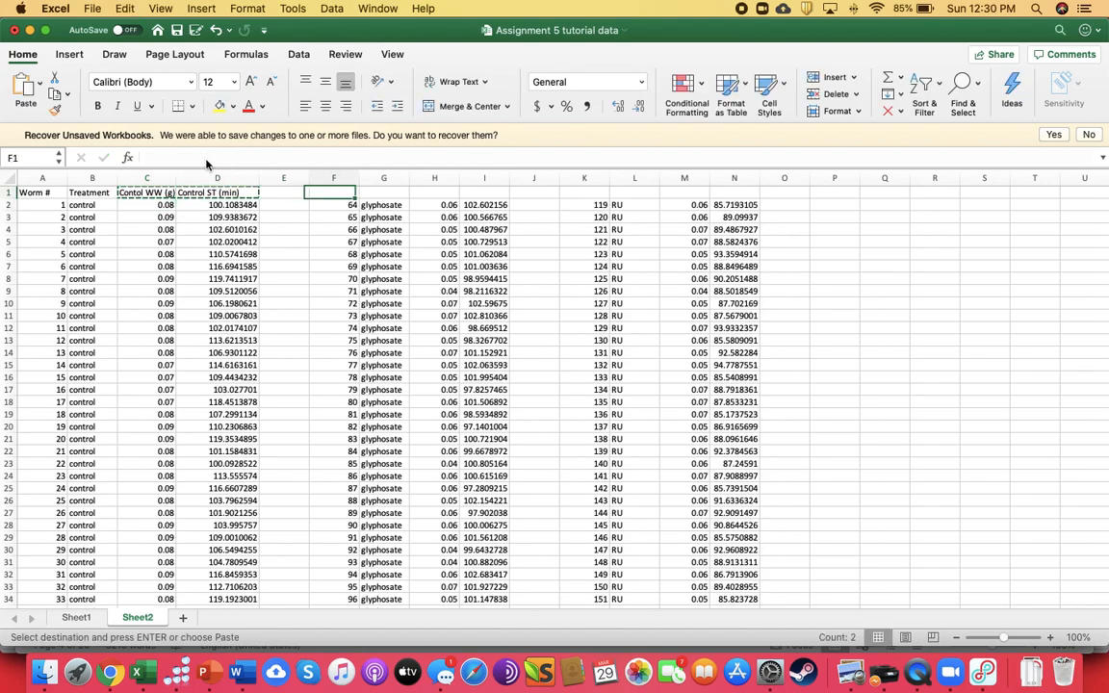
pyautogui.press('super+v')
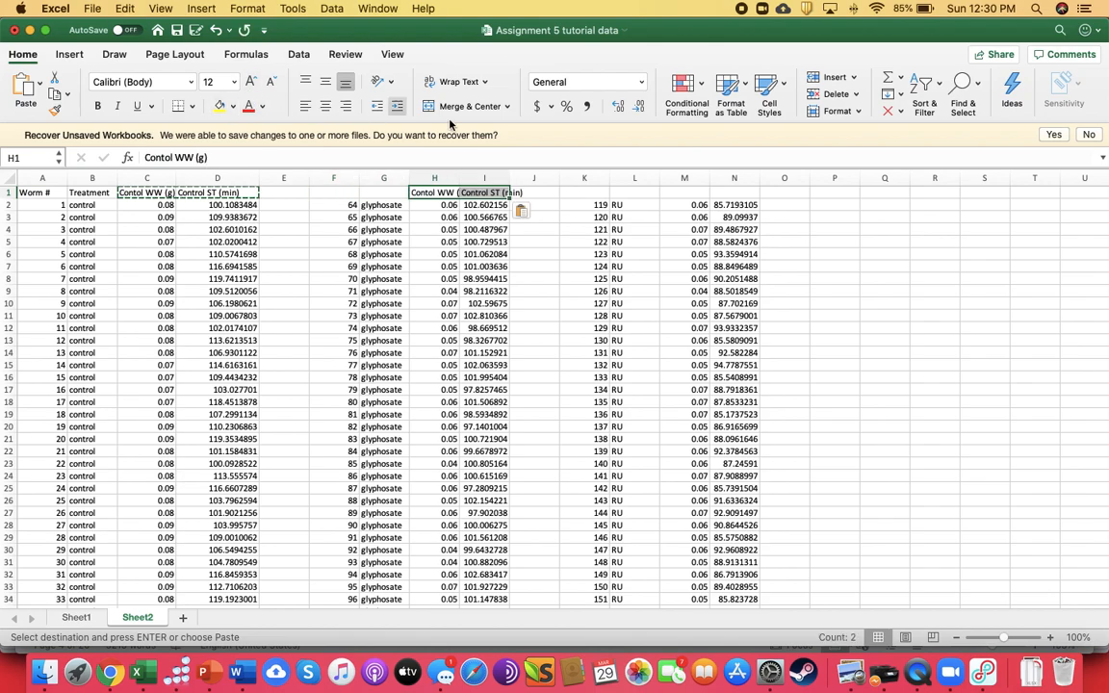
# Change the glyphosate headers to "gly WW (g)" in H1 and "gly ST (min)" in I1.
pyautogui.doubleClick(152, 159)
pyautogui.write('gly')
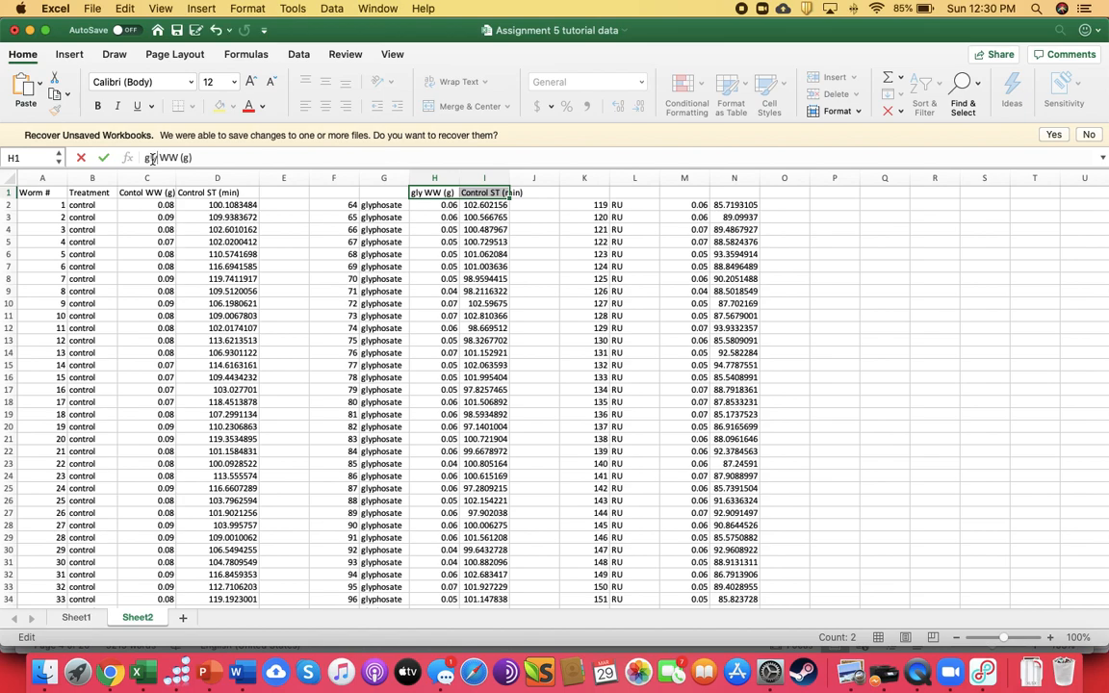
pyautogui.click(485, 215)
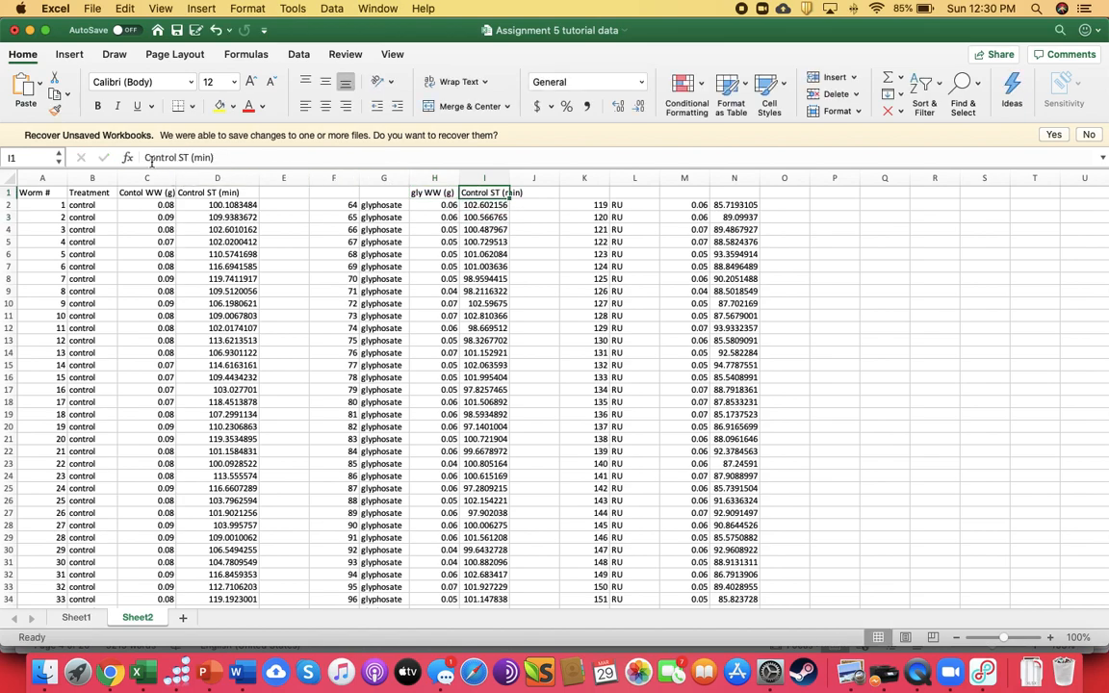
pyautogui.doubleClick(154, 158)
pyautogui.write('gly')
pyautogui.press('Return')
# Copy the glyphosate headers in H1:I1 and paste them above the RU data in M1:N1.
pyautogui.press('Up')
pyautogui.press('Left')
pyautogui.hotkey('shift', 'Right')
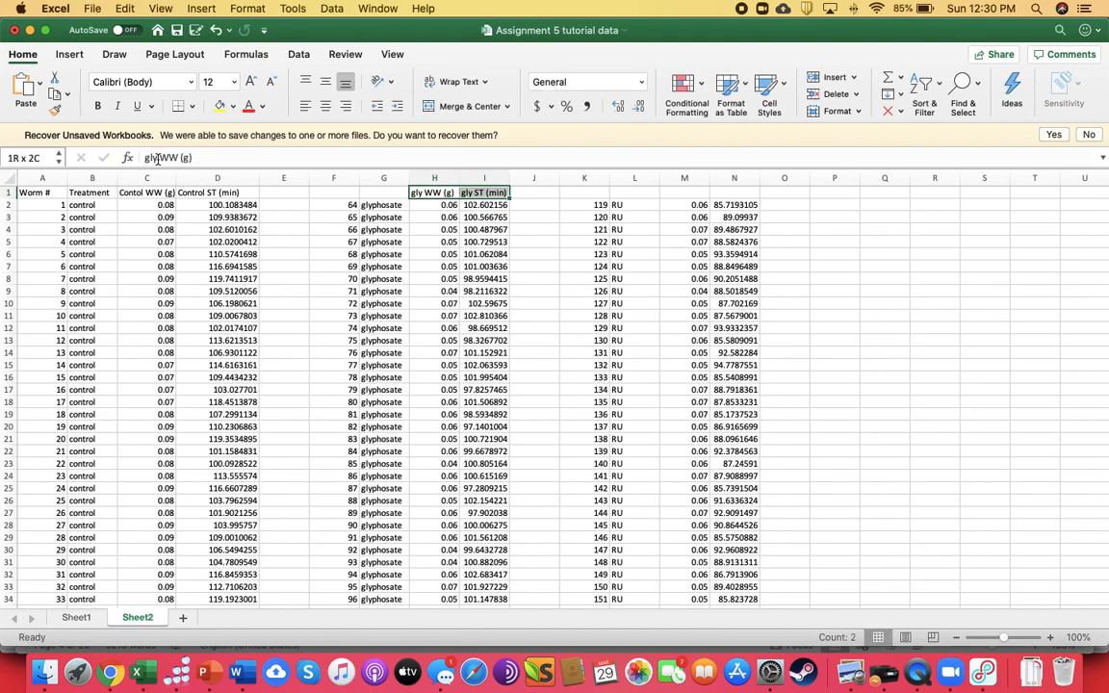
pyautogui.press('super+c')
pyautogui.press('Right')
pyautogui.press('Right')
pyautogui.press('Right')
pyautogui.press('Right')
pyautogui.press('Right')
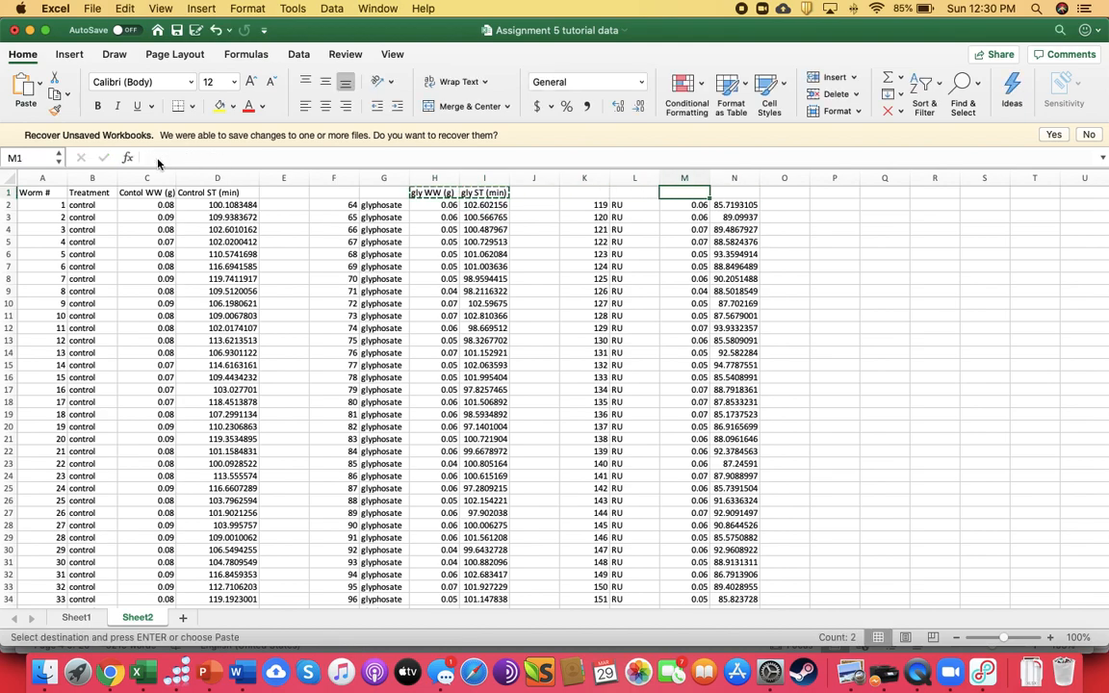
pyautogui.press('super+v')
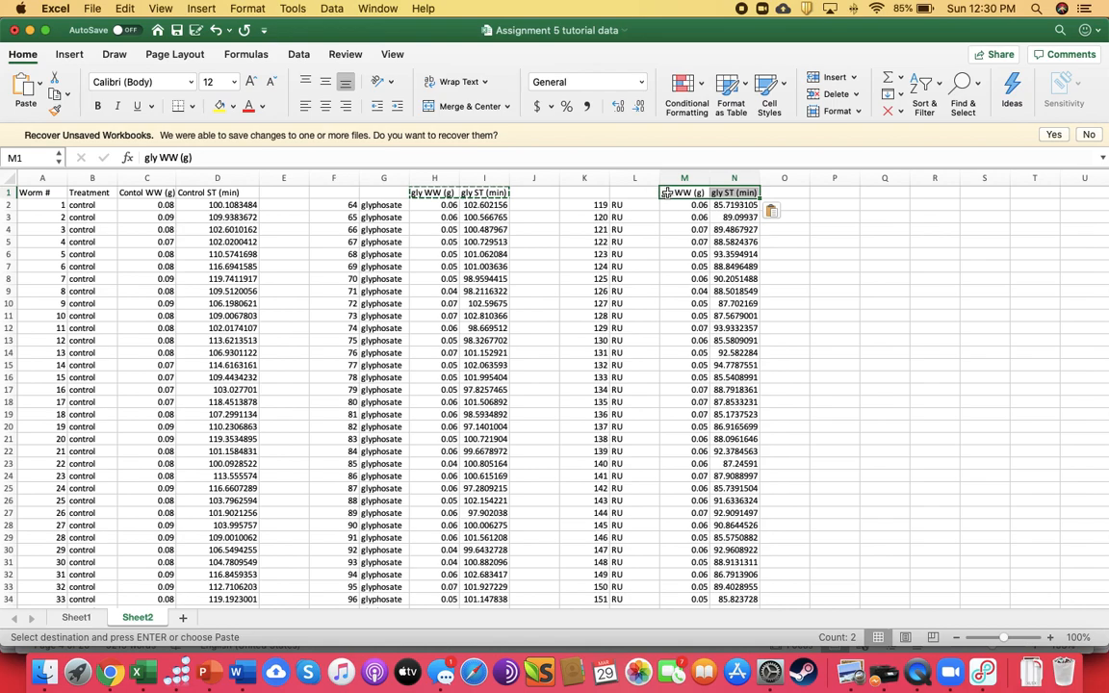
# Change the RU block's headers to "RU WW (g)" in M1 and "RU ST (min)" in N1.
pyautogui.click(671, 193)
pyautogui.press('Escape')
pyautogui.doubleClick(149, 157)
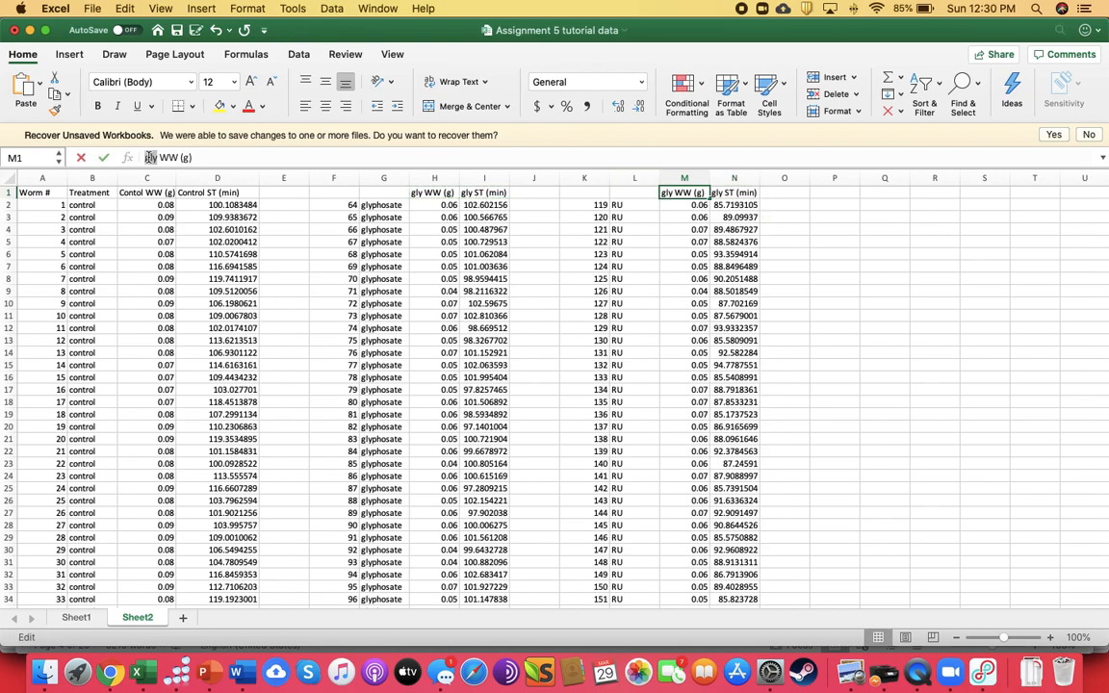
pyautogui.press('BackSpace')
pyautogui.write('RU')
pyautogui.press('Return')
pyautogui.press('Up')
pyautogui.press('Right')
pyautogui.click(150, 157)
pyautogui.doubleClick(150, 159)
pyautogui.press('BackSpace')
pyautogui.write('RU')
pyautogui.press('Return')
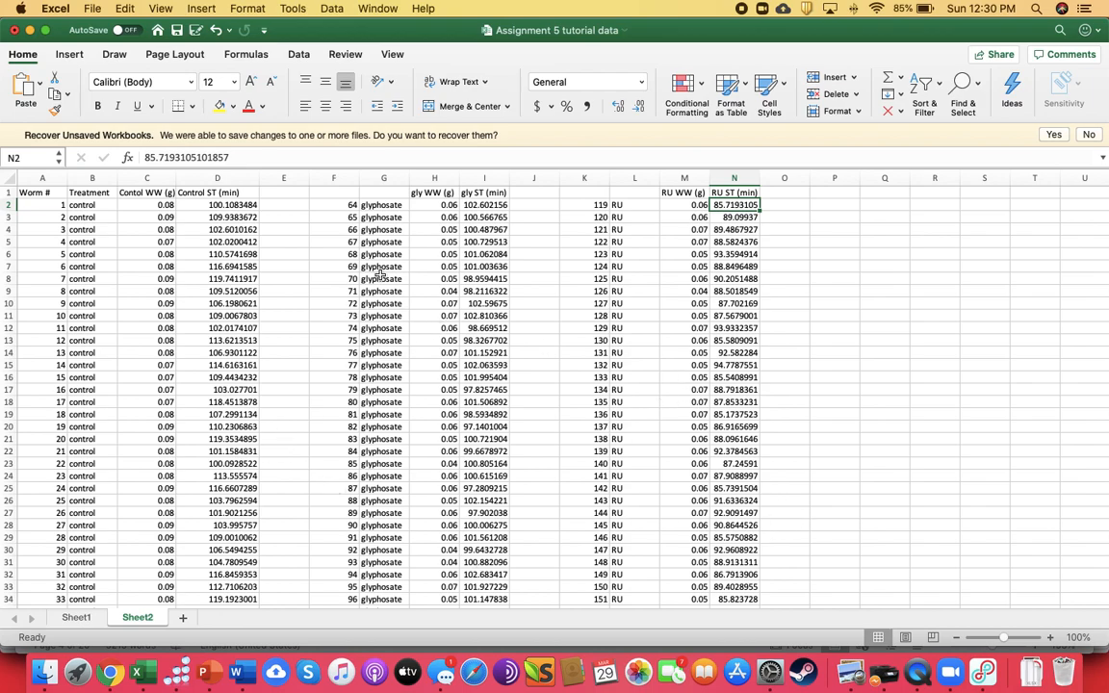
# Delete the worm number and treatment columns from the glyphosate block (F:G) and the RU block (I:J).
pyautogui.moveTo(342, 176); pyautogui.dragTo(376, 178)
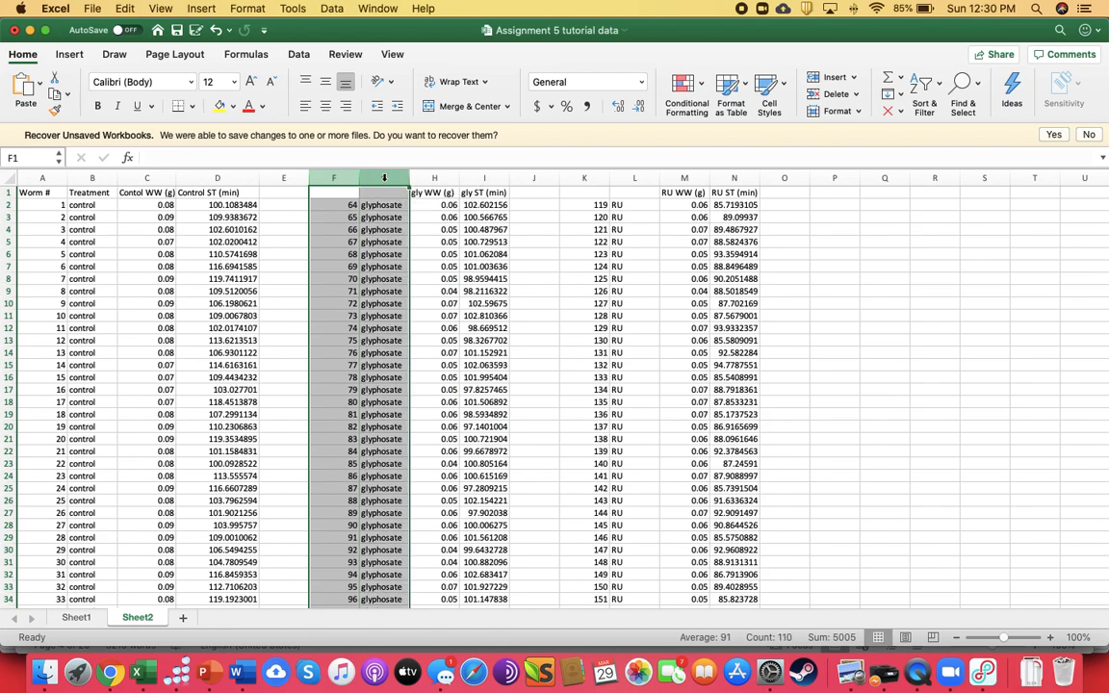
pyautogui.click(124, 8)
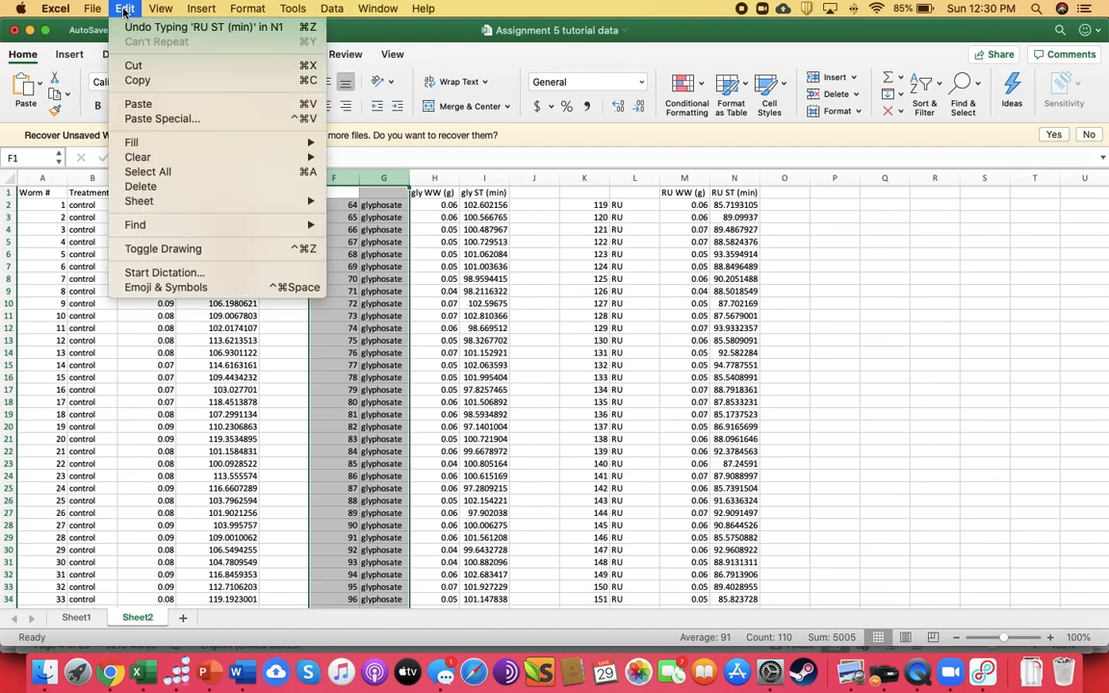
pyautogui.click(141, 186)
pyautogui.moveTo(484, 178); pyautogui.dragTo(526, 179)
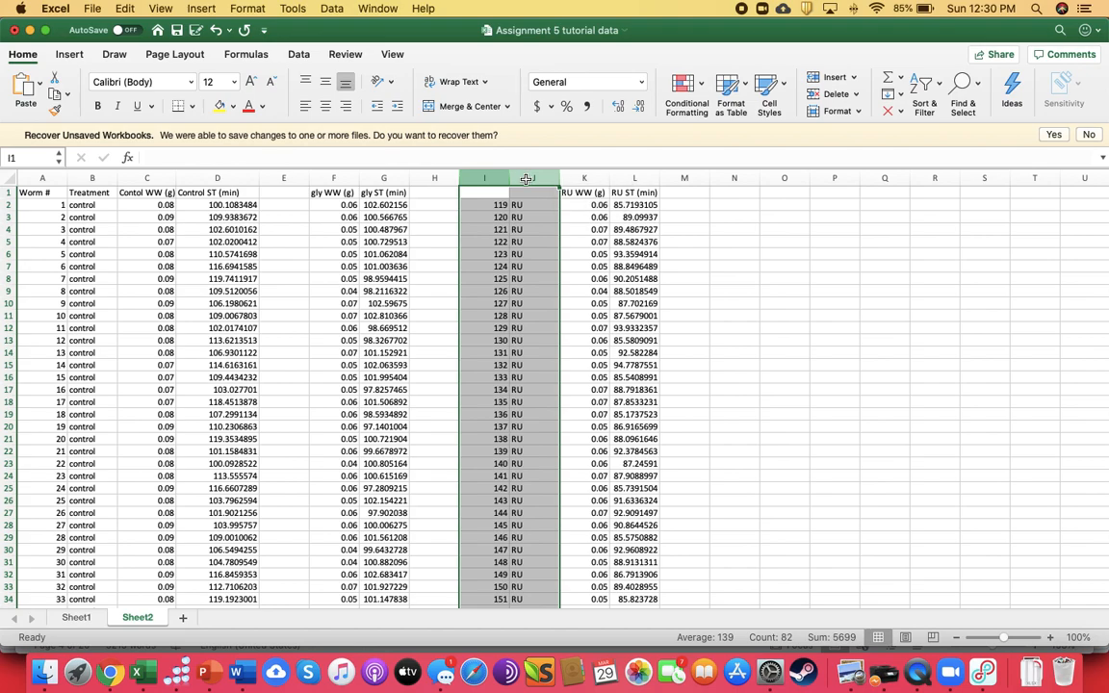
pyautogui.click(123, 9)
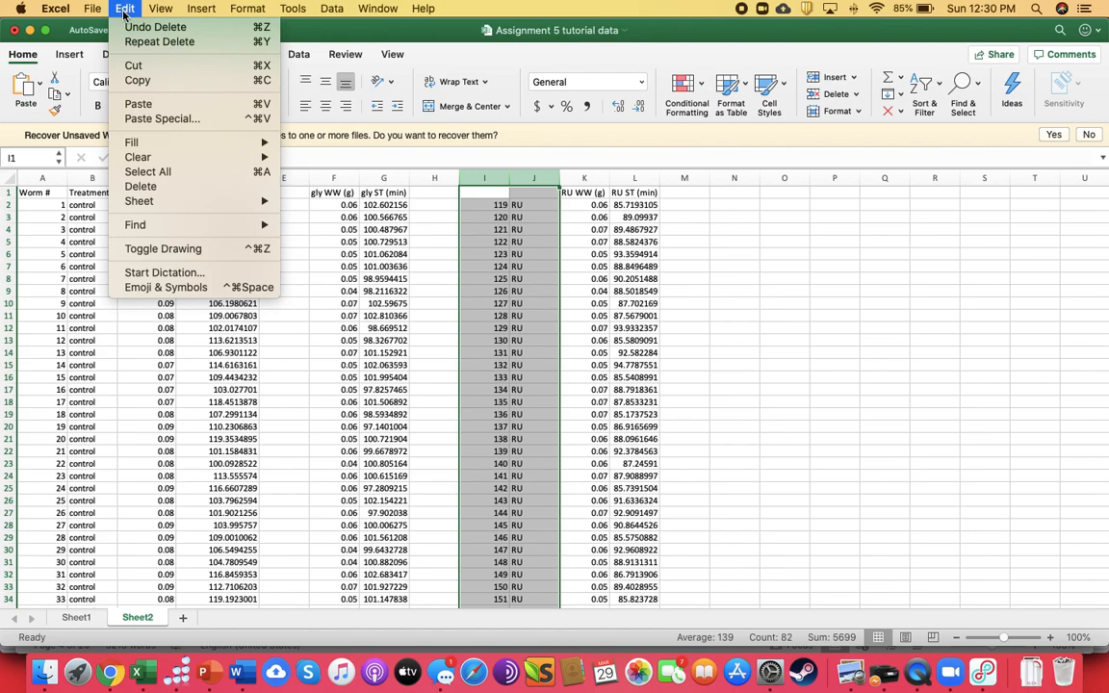
pyautogui.click(154, 191)
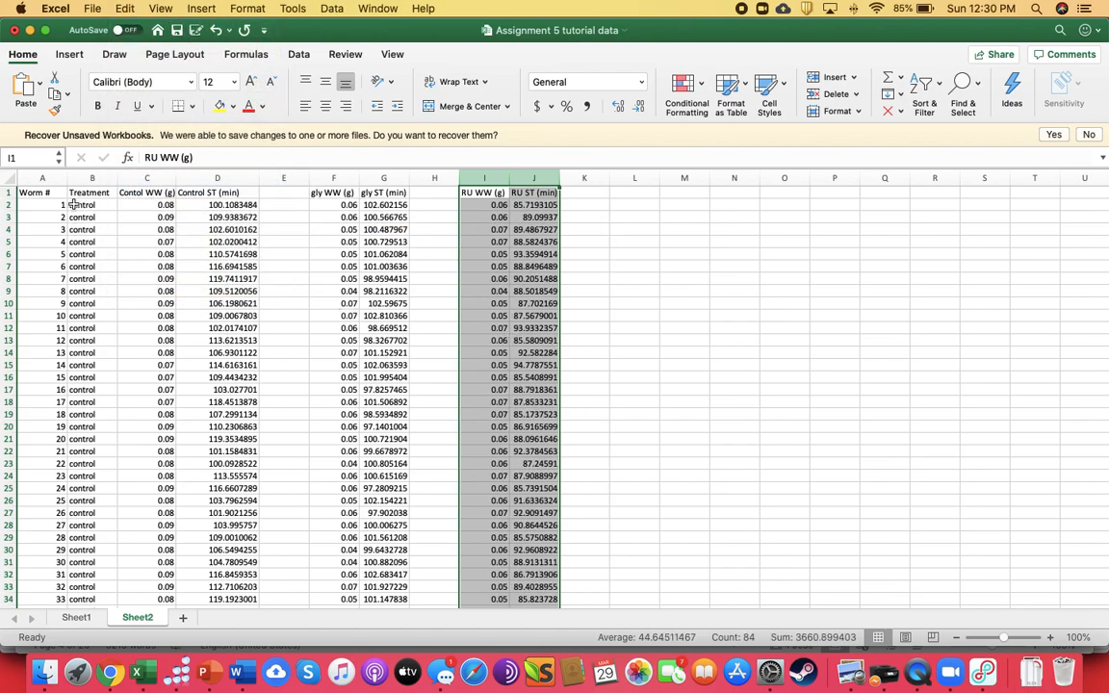
# Delete the Worm # and Treatment columns, A and B, from the control block.
pyautogui.moveTo(48, 177); pyautogui.dragTo(146, 177)
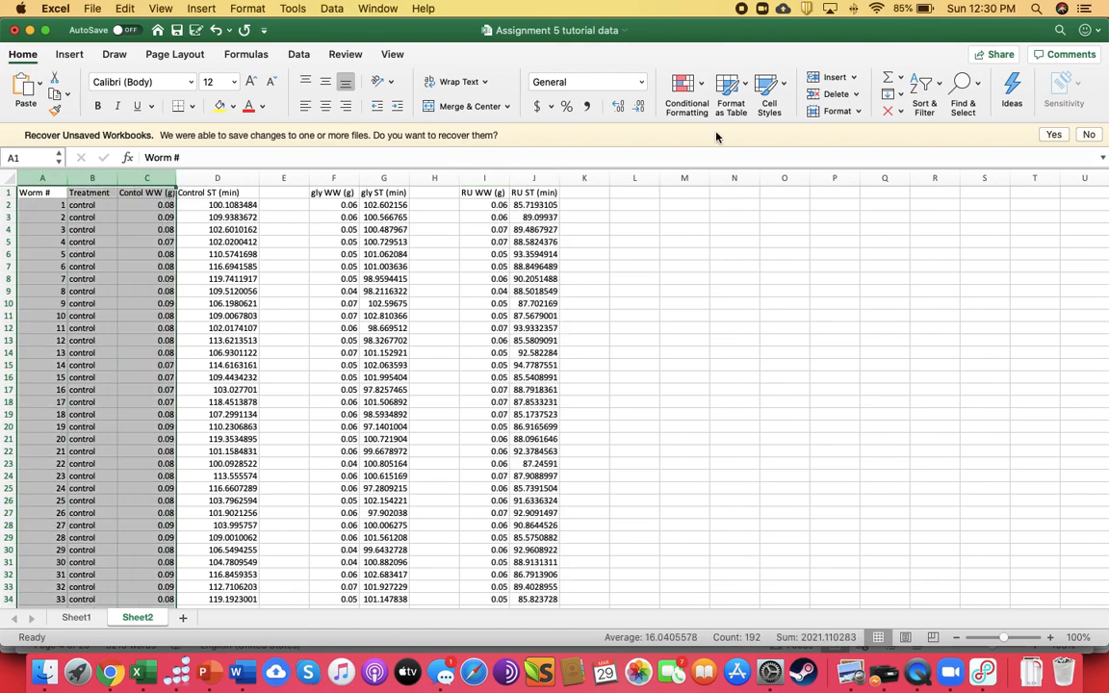
pyautogui.hotkey('shift', 'Left')
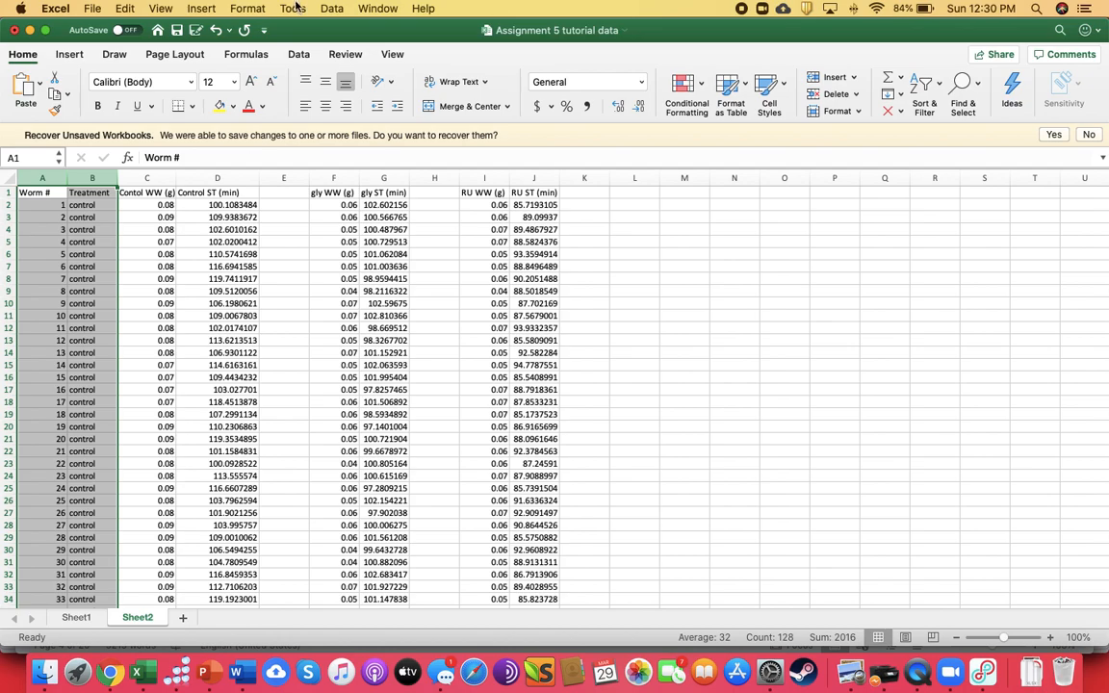
pyautogui.click(126, 11)
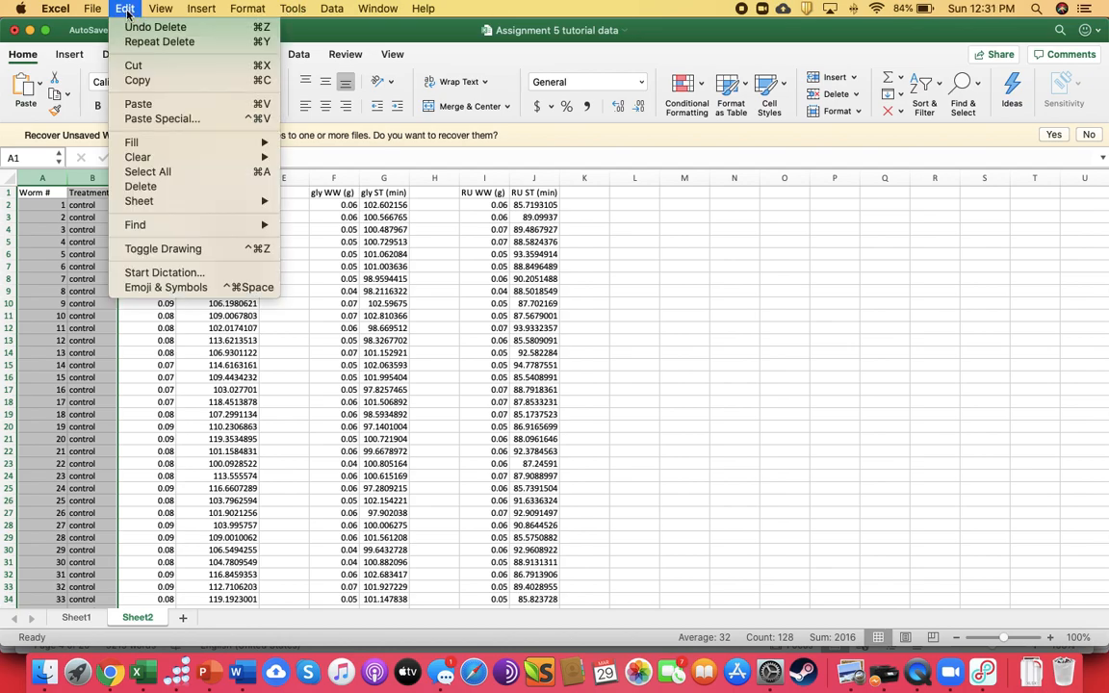
pyautogui.click(144, 190)
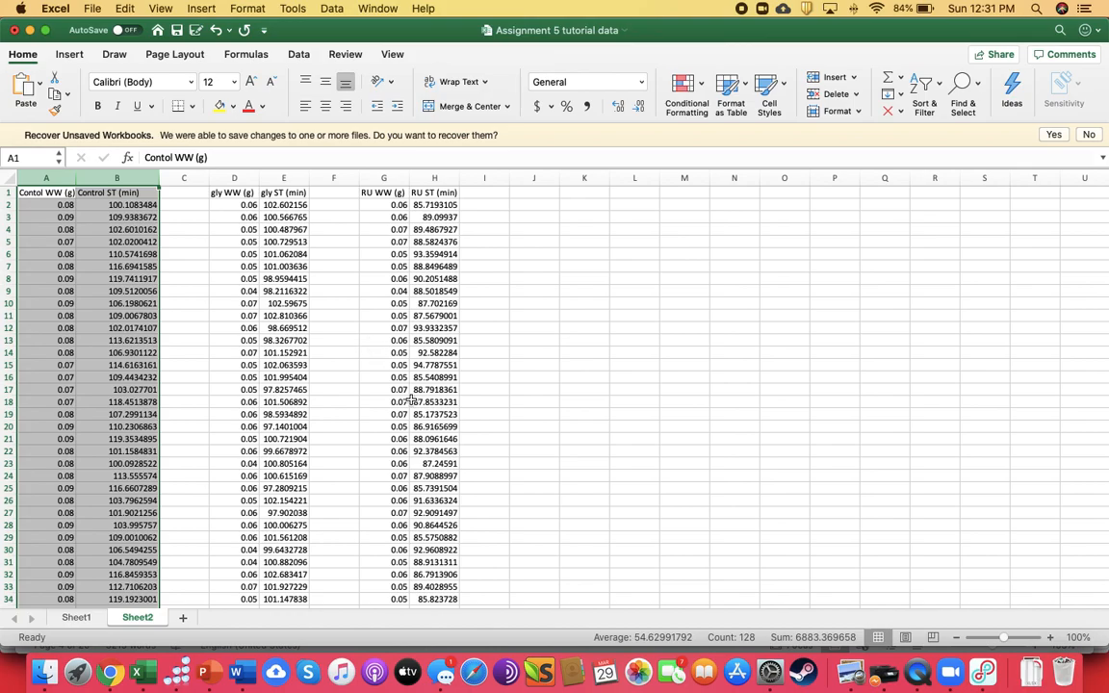
# Save the workbook and check where the data columns of the three treatment groups end.
pyautogui.scroll(-15, 385, 375)
pyautogui.scroll(15, 411, 399)
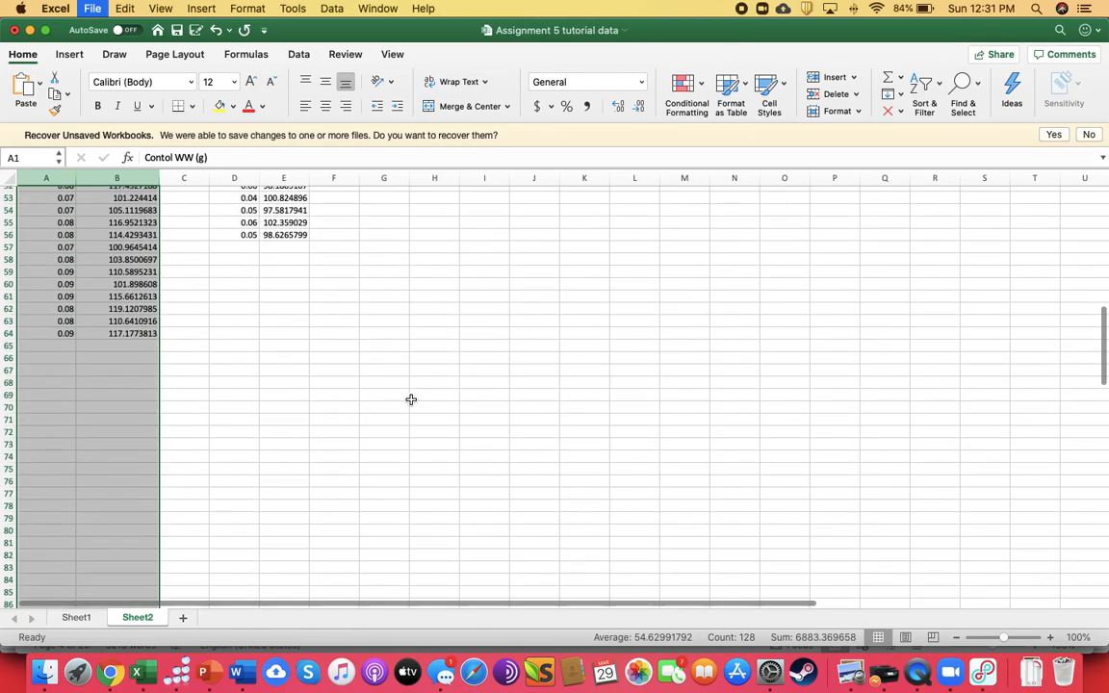
pyautogui.click(321, 402)
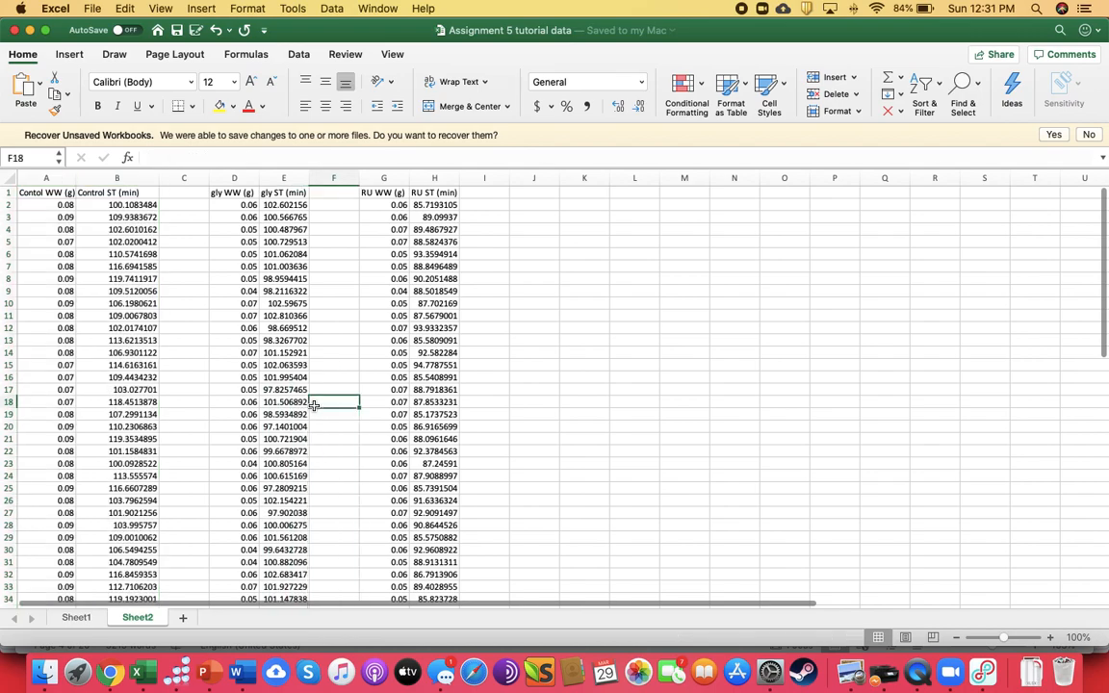
pyautogui.scroll(-12, 314, 403)
pyautogui.scroll(4, 426, 230)
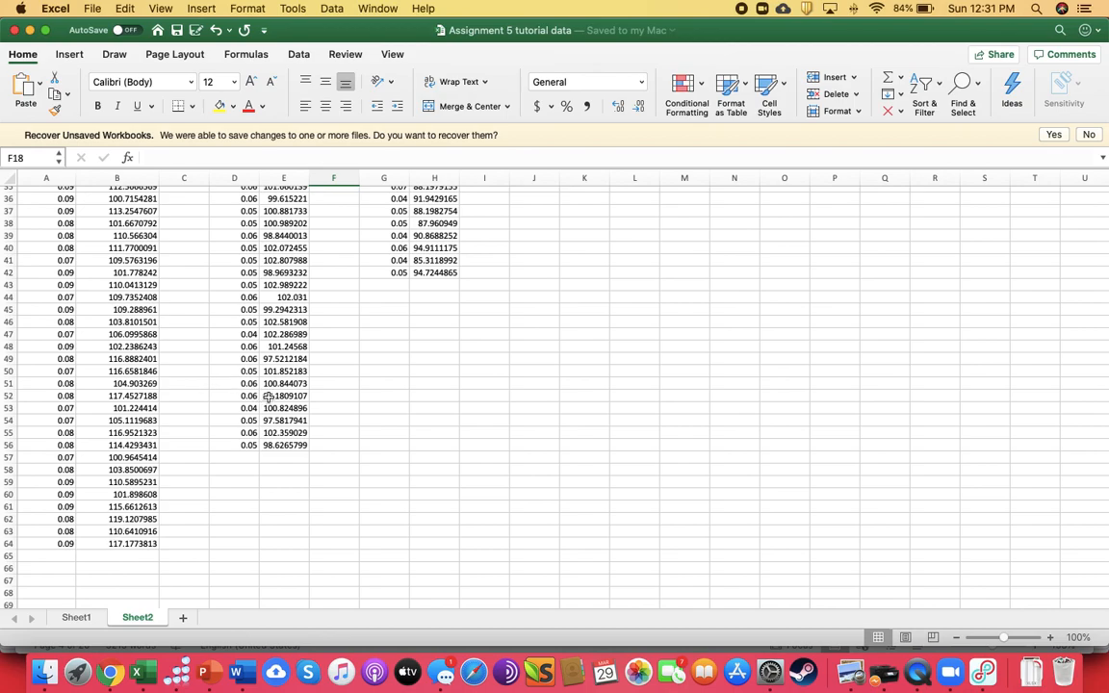
pyautogui.scroll(10, 264, 458)
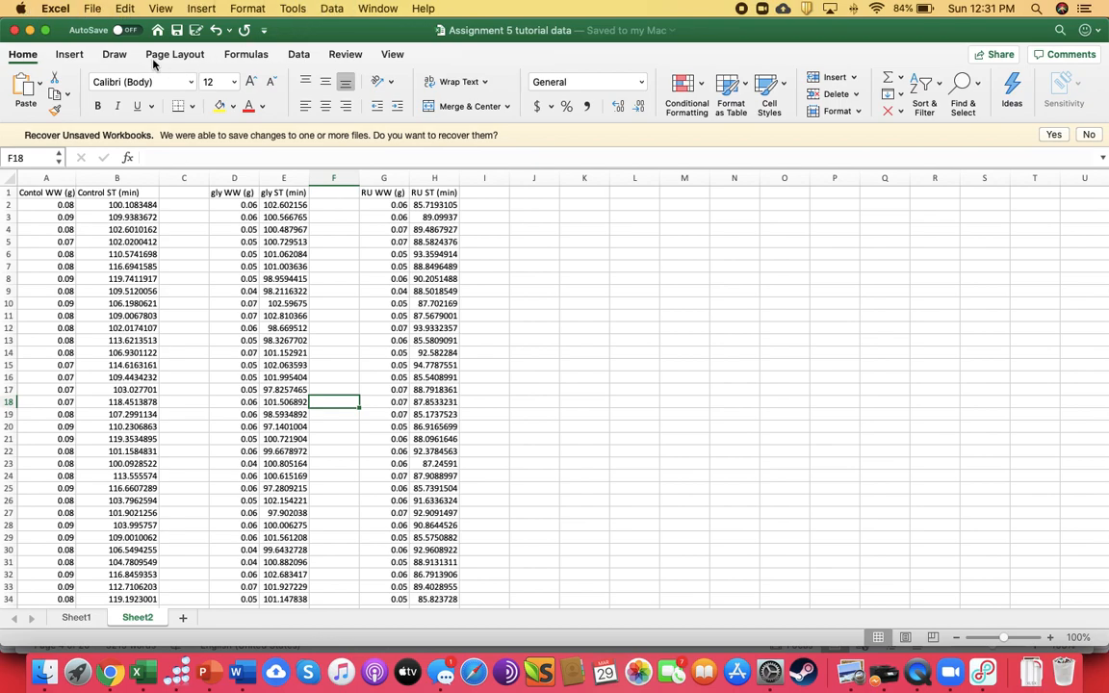
# Switch to StatPlus and open the One-way ANOVA (unstacked) analysis.
pyautogui.click(178, 678)
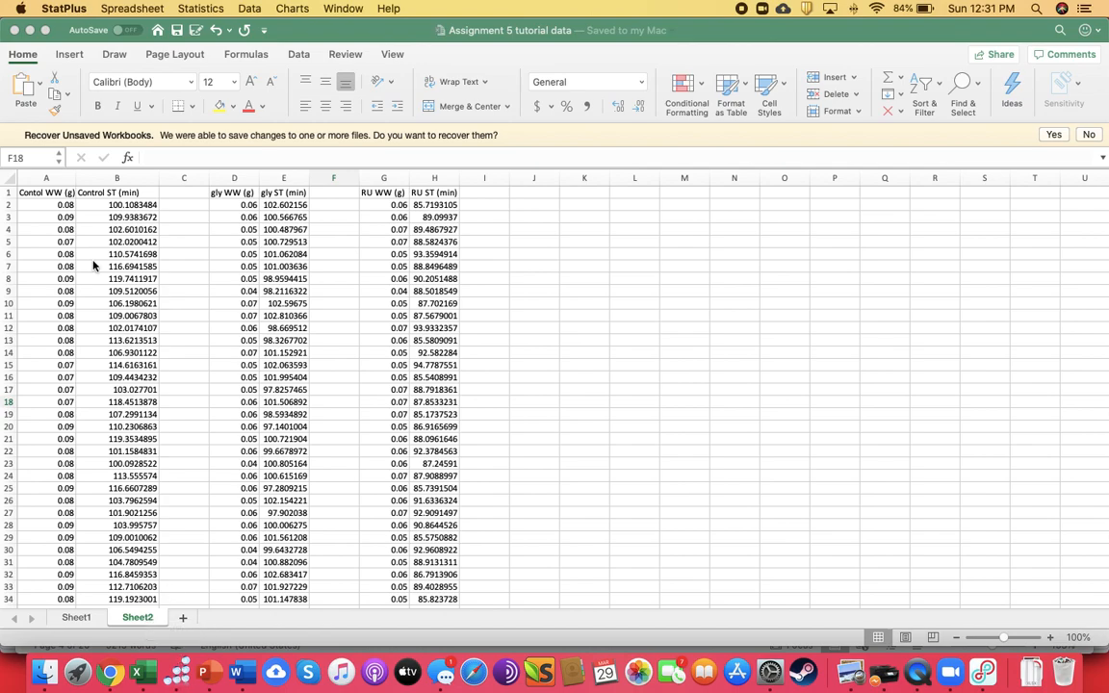
pyautogui.click(201, 9)
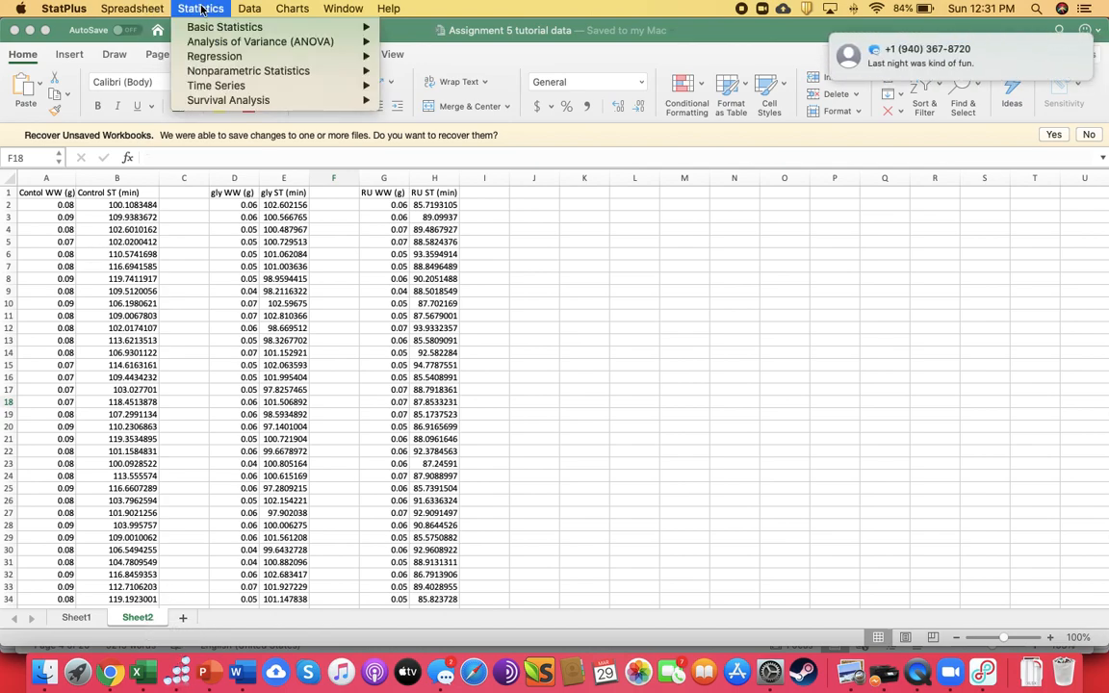
pyautogui.moveTo(211, 48)
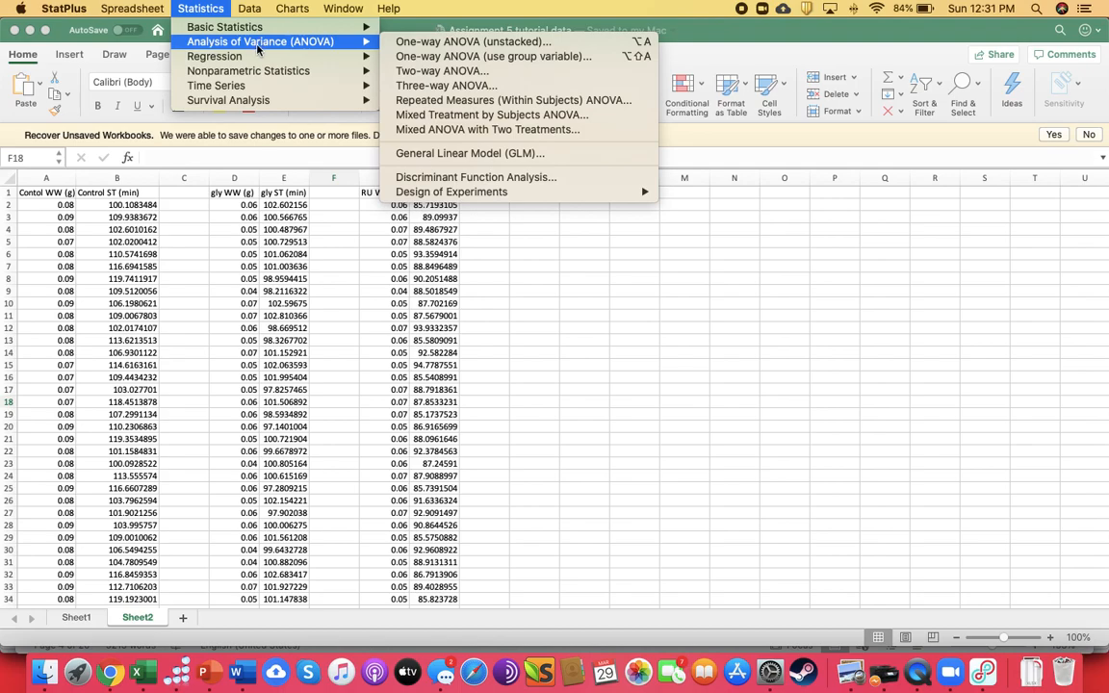
pyautogui.click(498, 44)
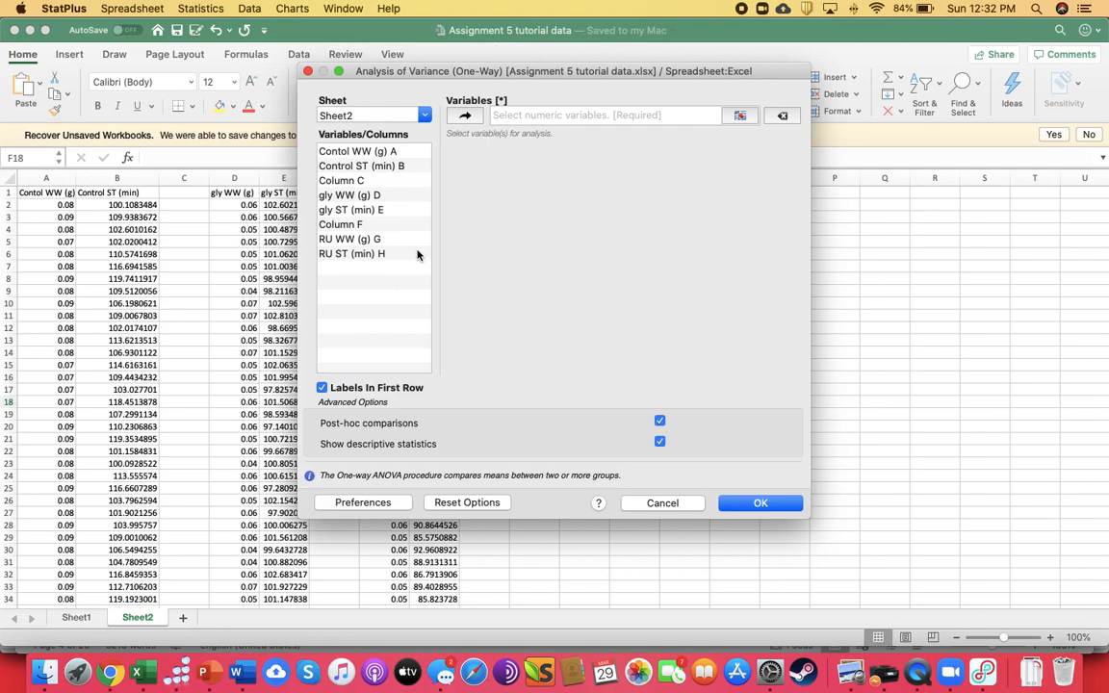
# Run the one-way ANOVA on the worm weight columns Contol WW (g), gly WW (g) and RU WW (g).
pyautogui.click(390, 154)
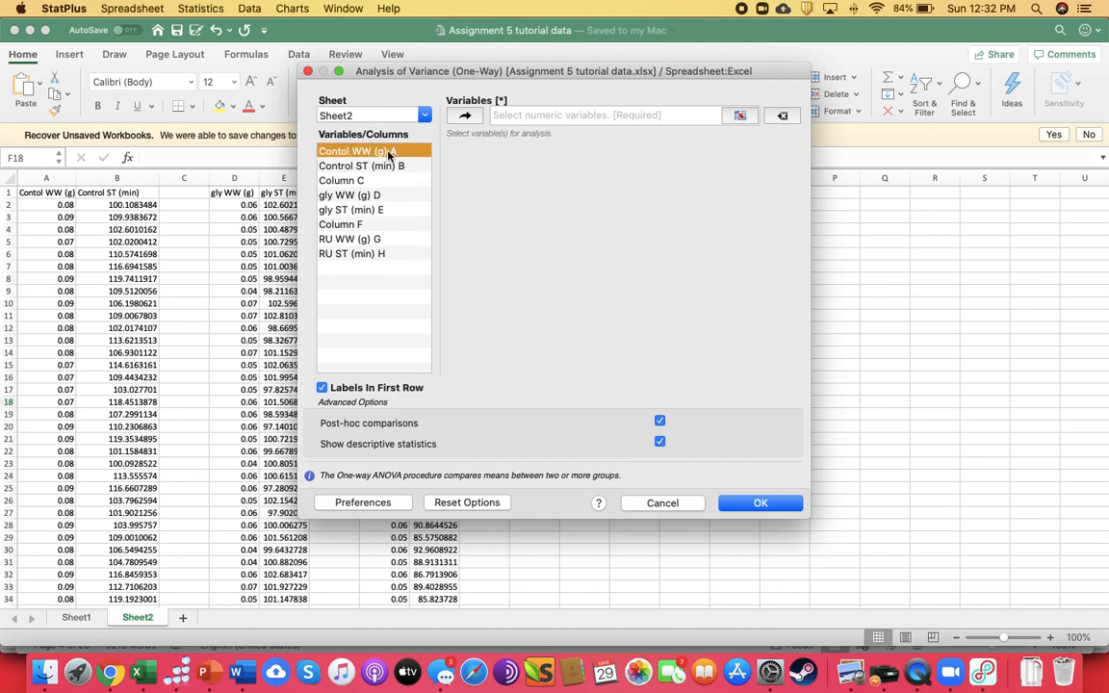
pyautogui.click(467, 117)
pyautogui.click(364, 195)
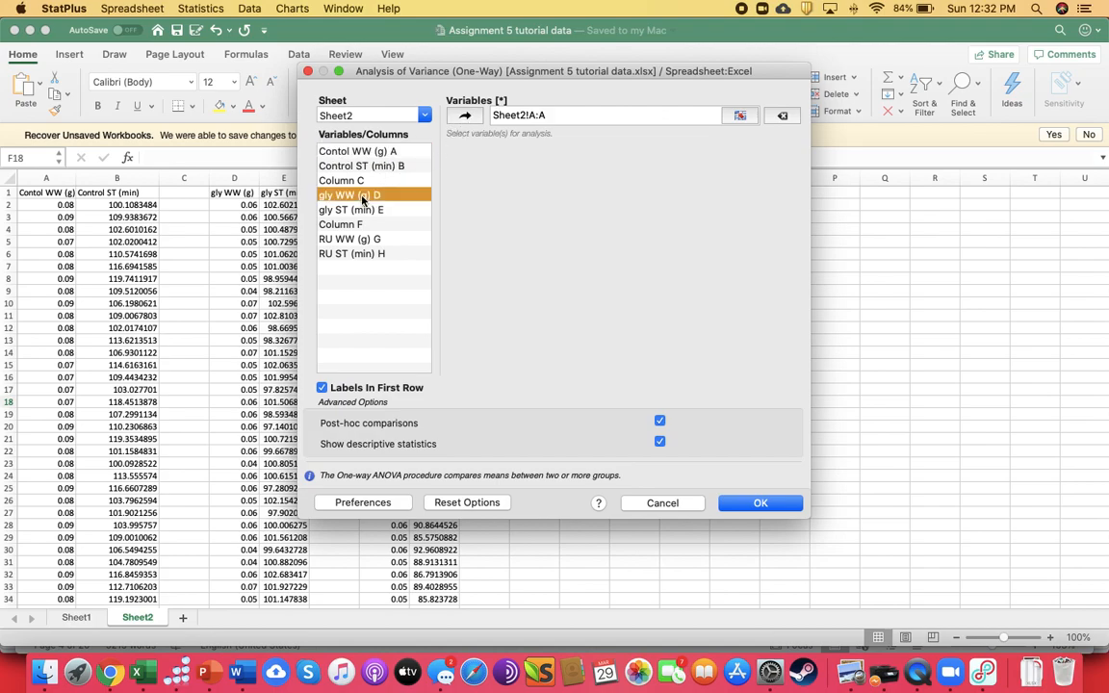
pyautogui.click(467, 117)
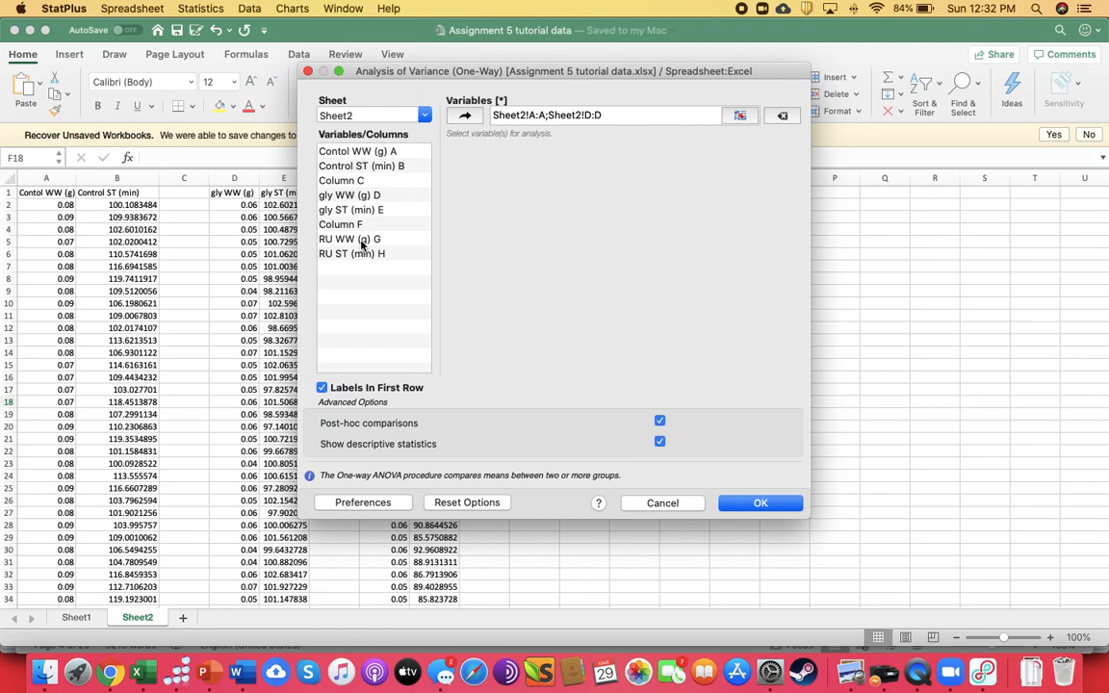
pyautogui.click(380, 238)
pyautogui.click(465, 116)
pyautogui.click(759, 503)
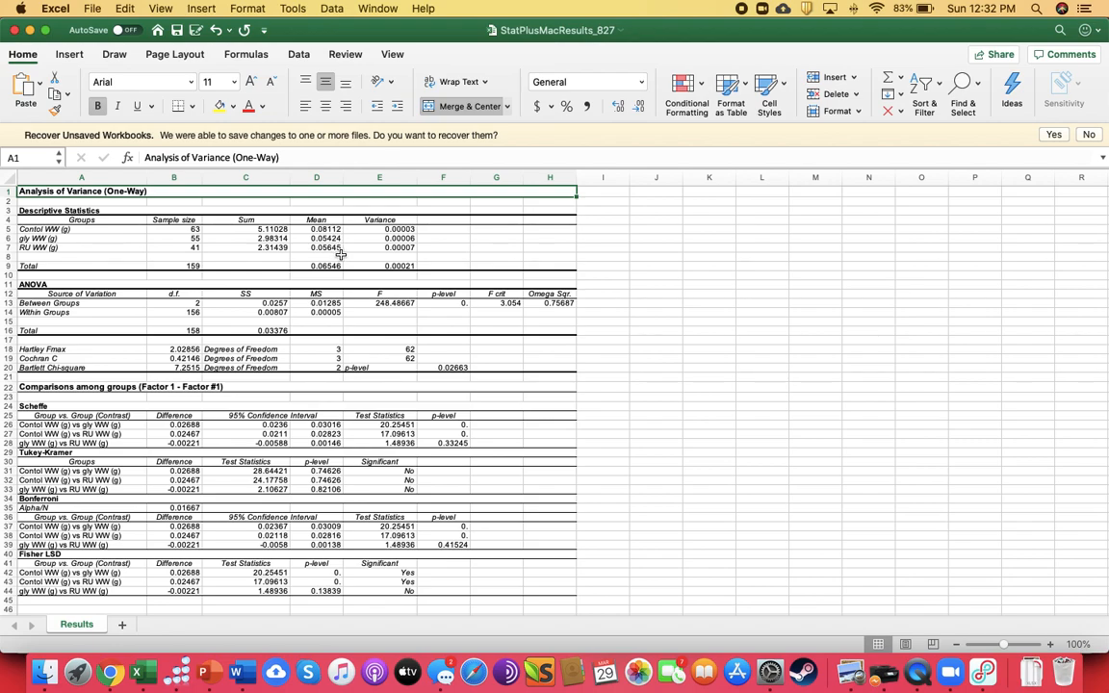
# Read the p-level, F statistic and between- and within-groups degrees of freedom in the ANOVA table.
pyautogui.click(442, 304)
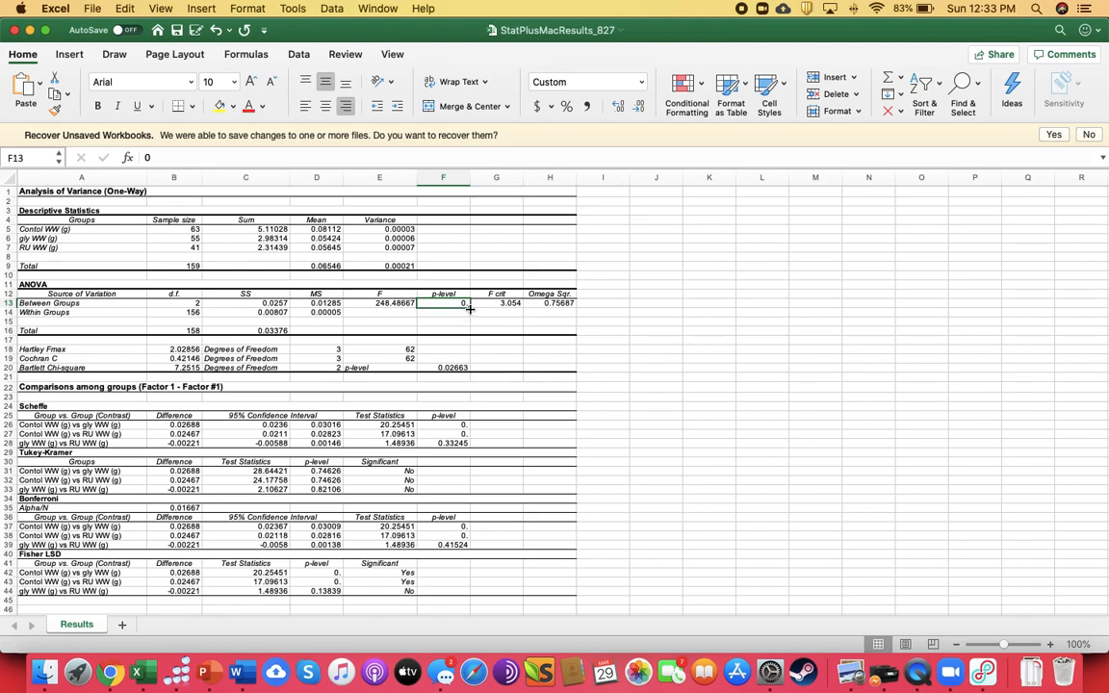
pyautogui.click(392, 304)
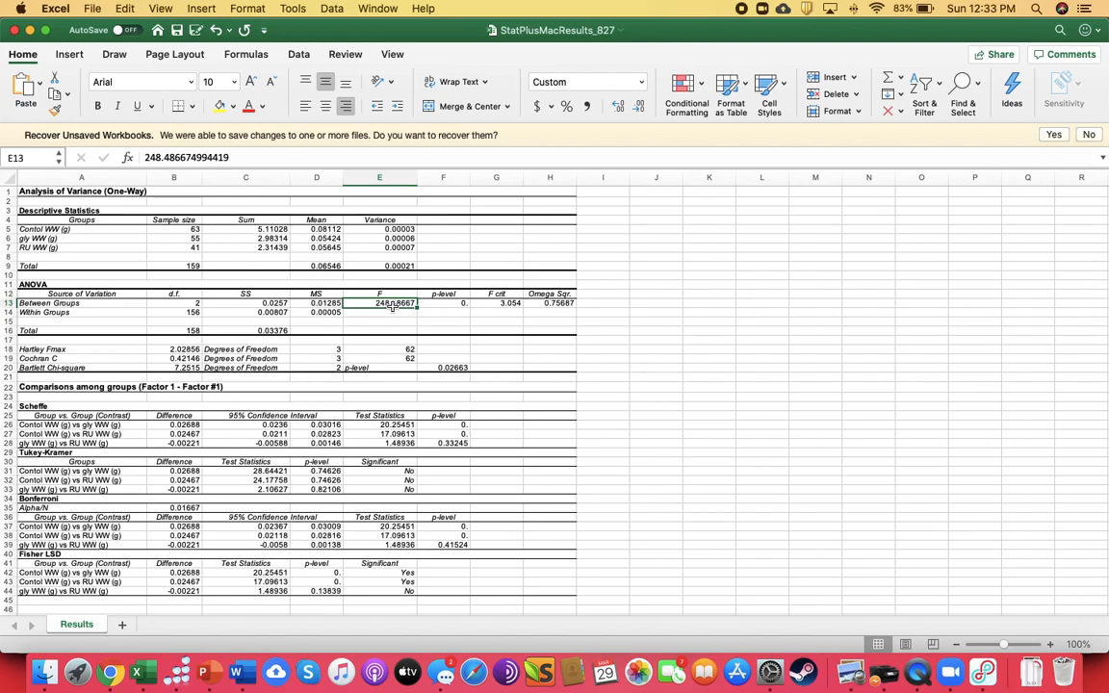
pyautogui.press('Left')
pyautogui.press('Left')
pyautogui.press('Left')
pyautogui.press('Up')
pyautogui.press('Down')
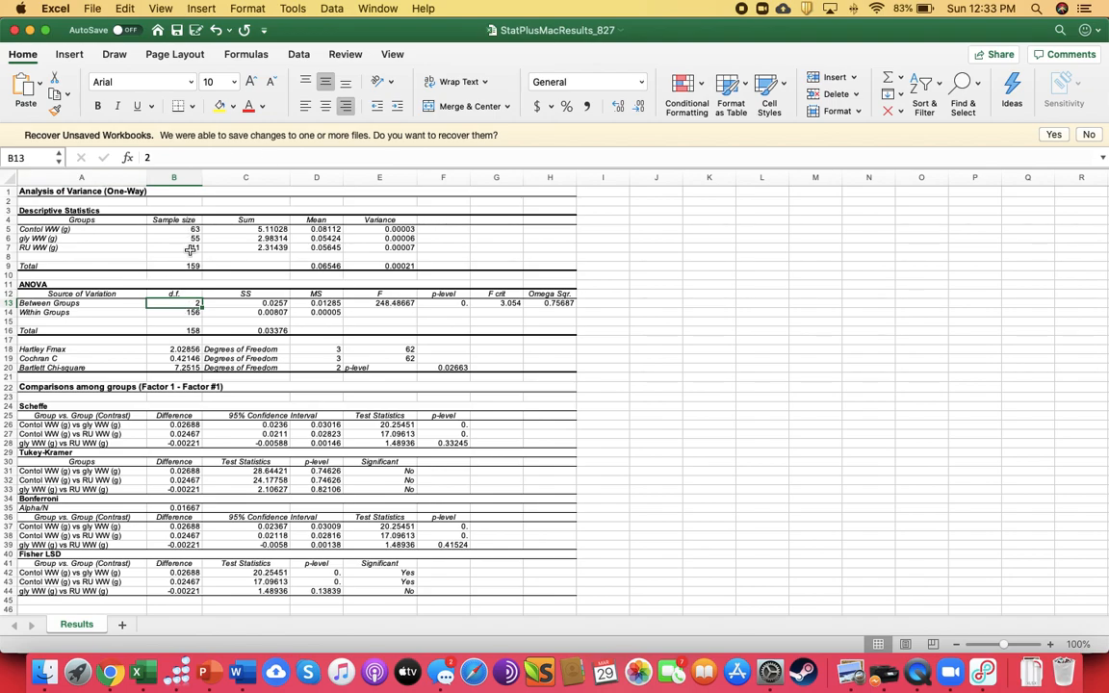
pyautogui.press('Down')
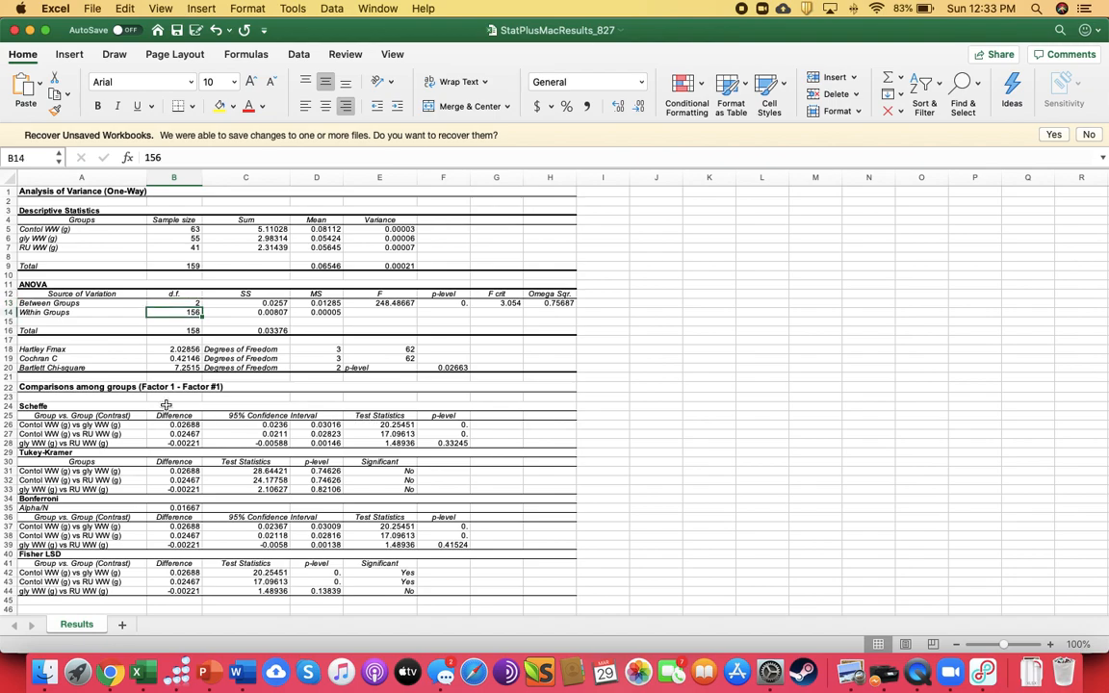
pyautogui.press('Up')
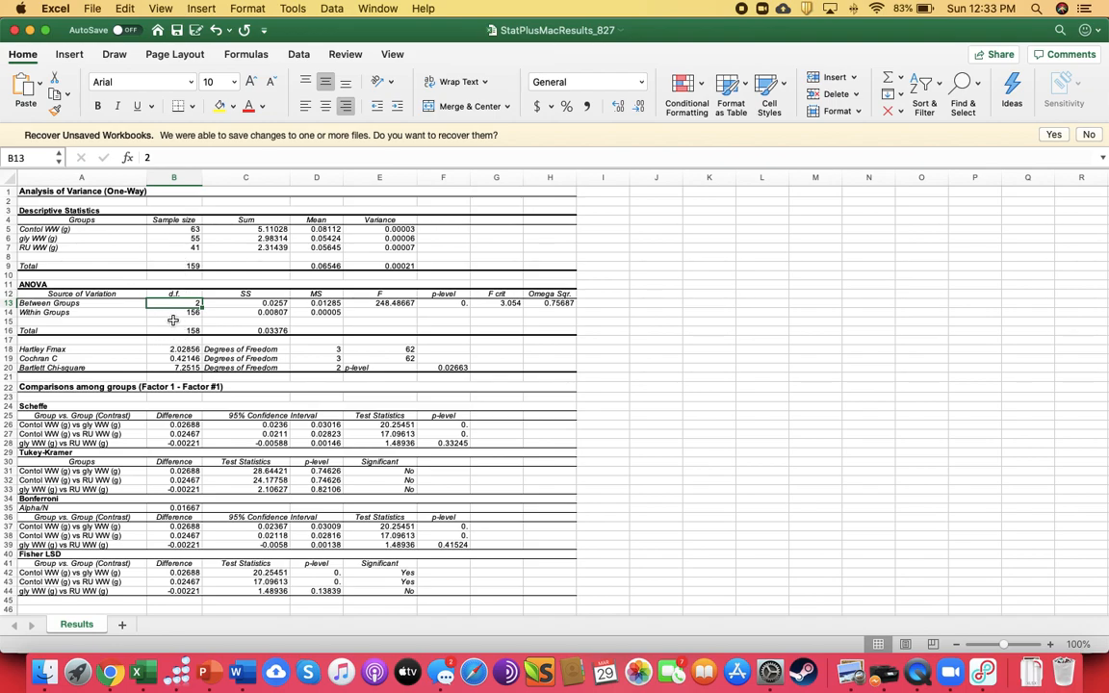
pyautogui.click(459, 303)
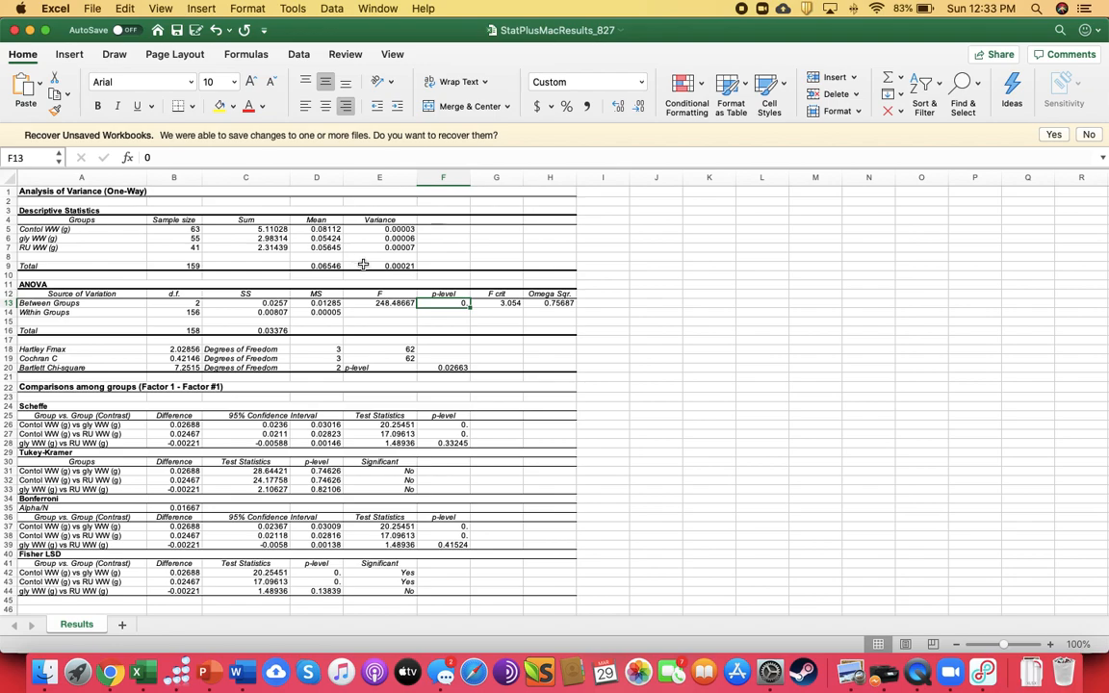
# Compare the mean worm weights of the control, gly and RU groups in the descriptive statistics.
pyautogui.click(335, 231)
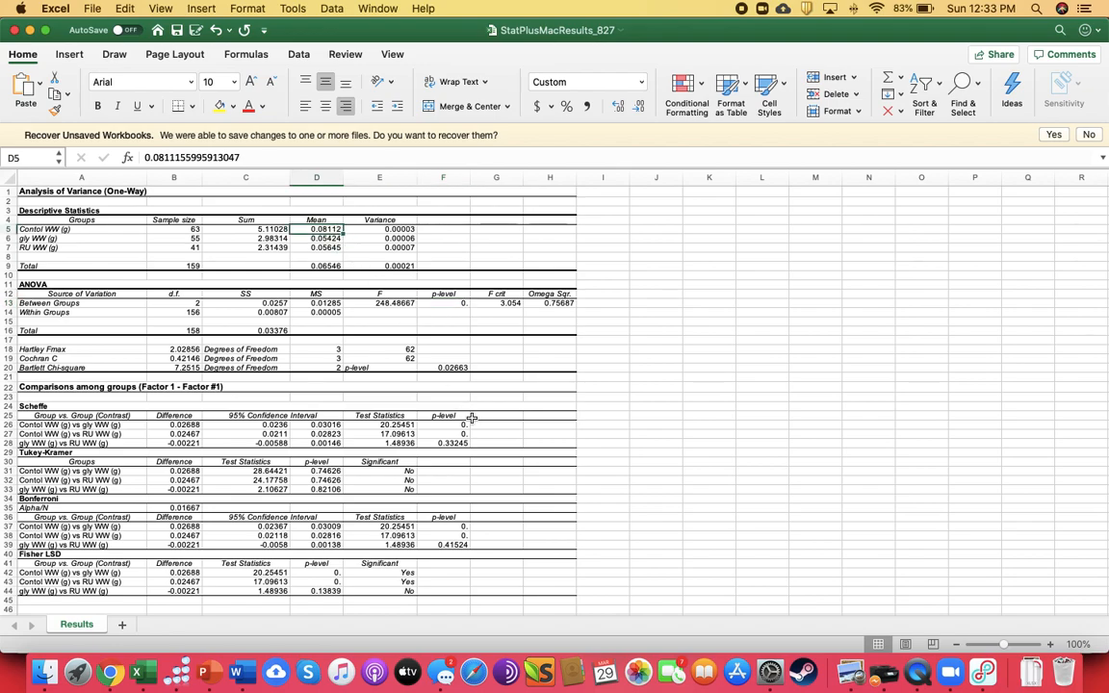
pyautogui.press('Down')
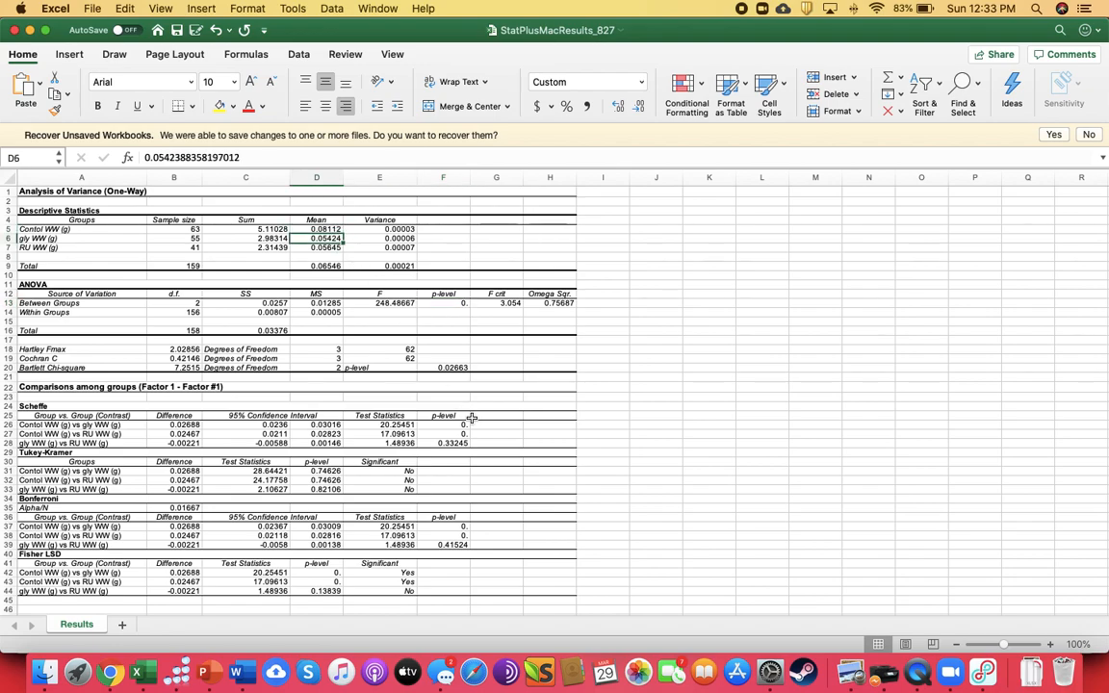
pyautogui.press('Down')
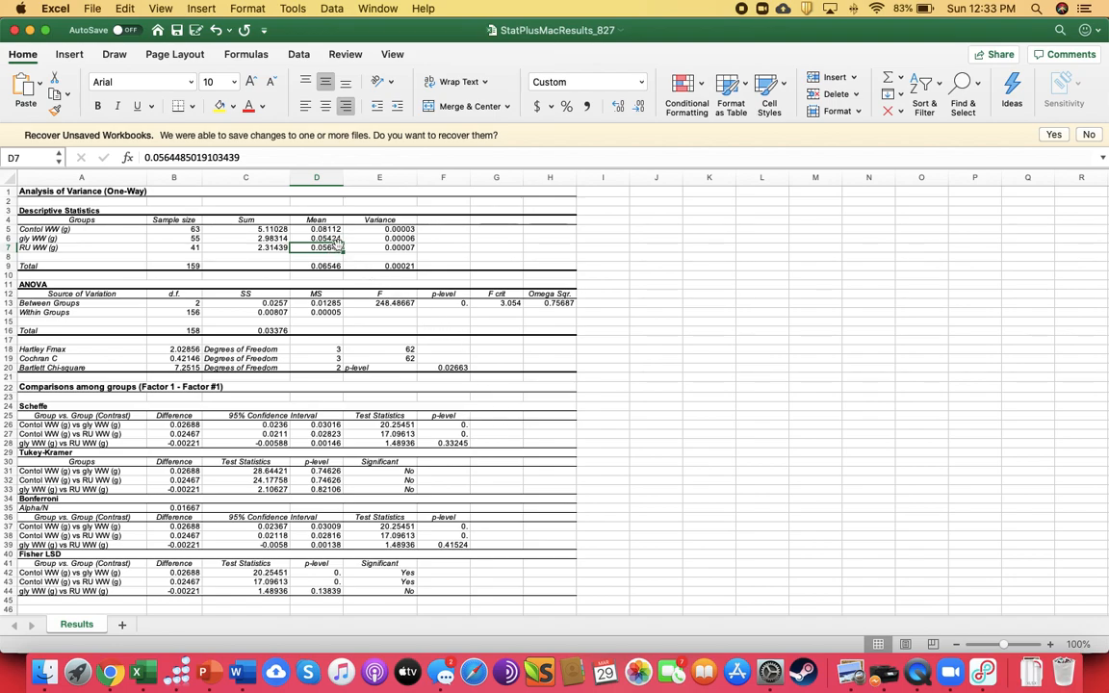
pyautogui.click(310, 228)
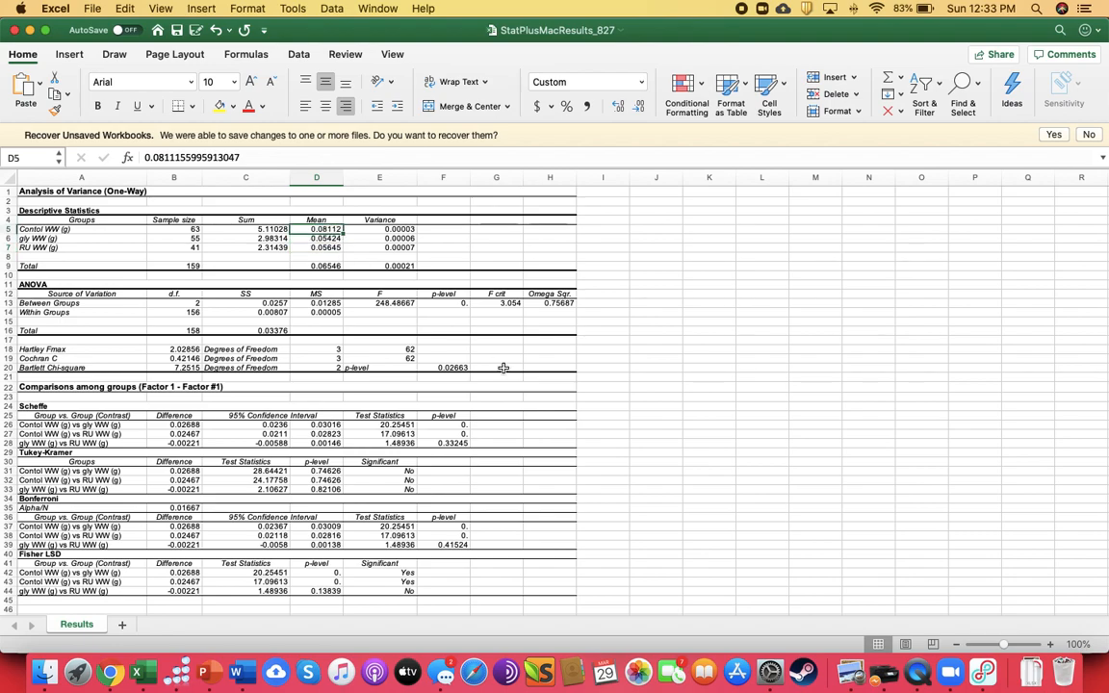
pyautogui.press('Down')
pyautogui.hotkey('shift', 'Down')
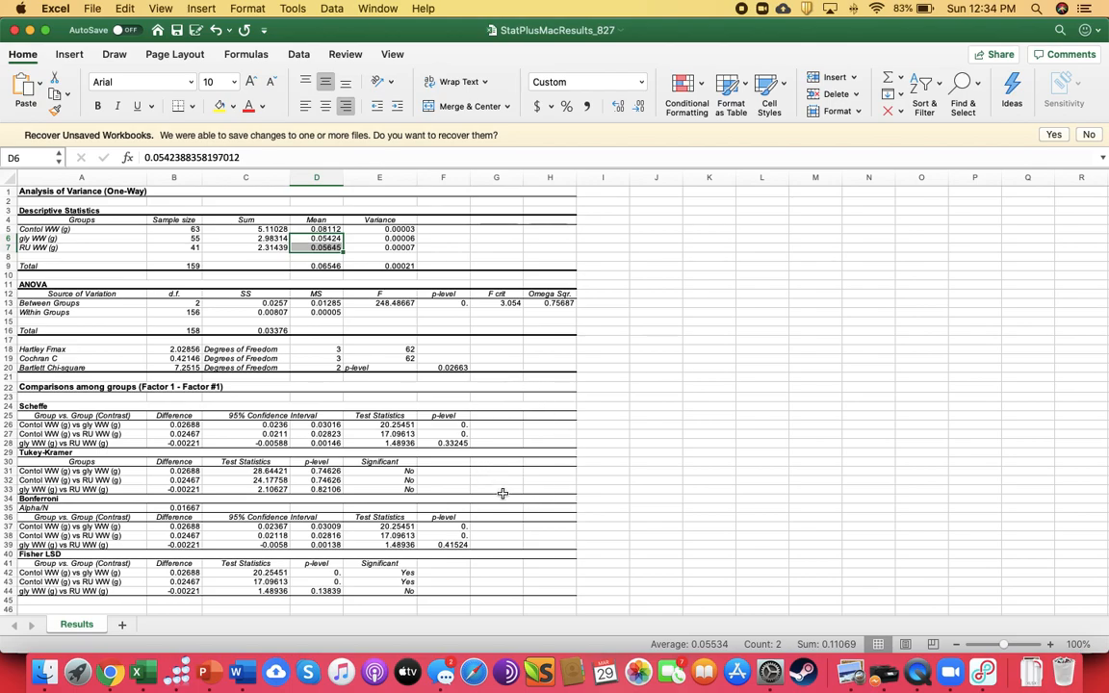
# Check the Fisher LSD significance verdict for each of the three pairwise worm weight comparisons.
pyautogui.scroll(-3, 502, 493)
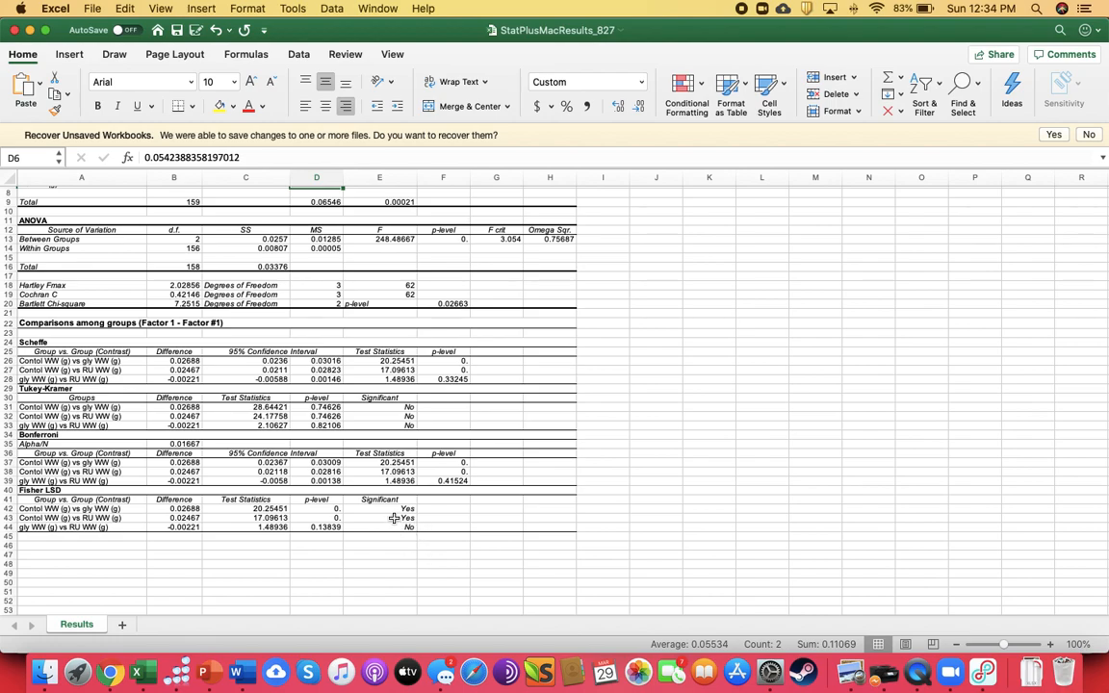
pyautogui.click(35, 508)
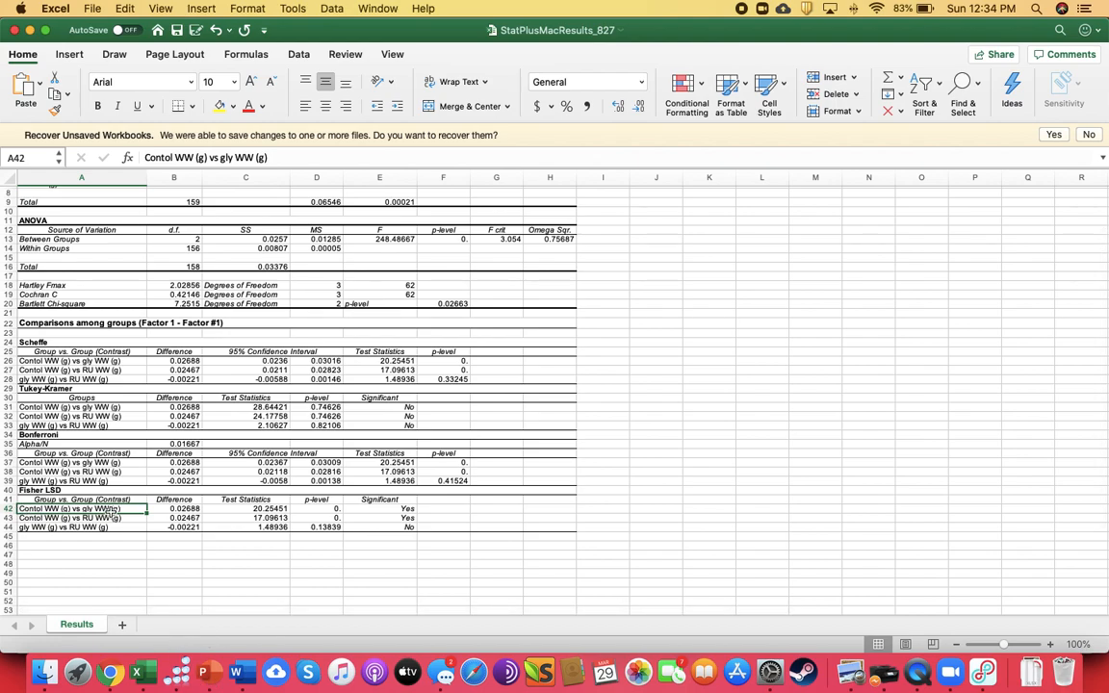
pyautogui.click(408, 510)
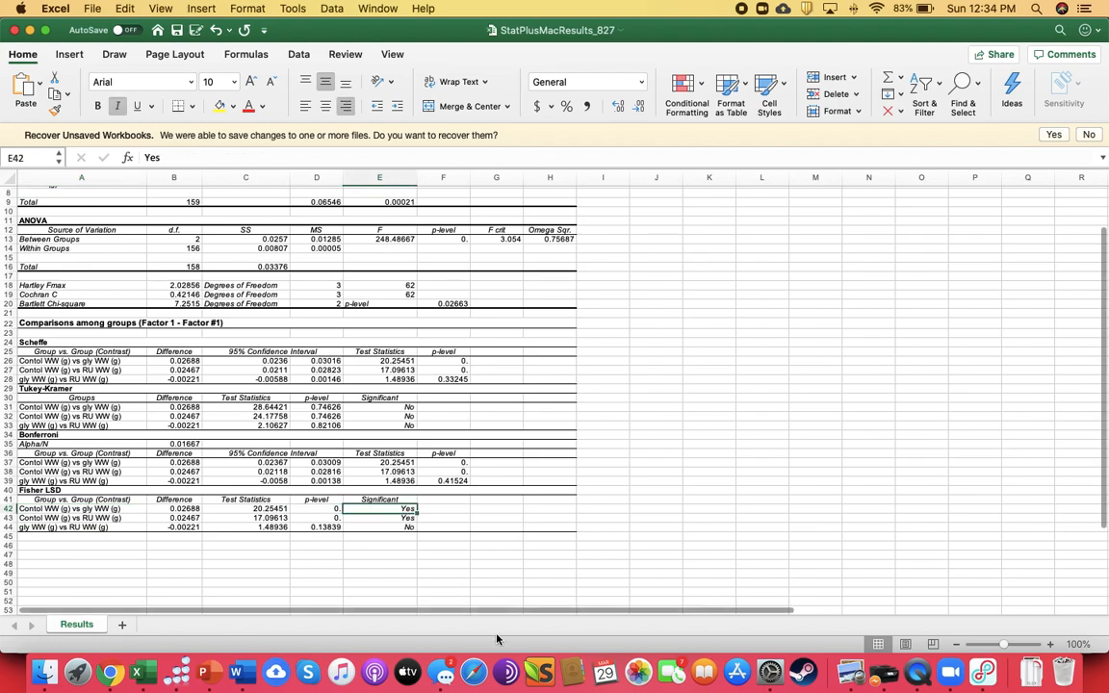
pyautogui.click(56, 519)
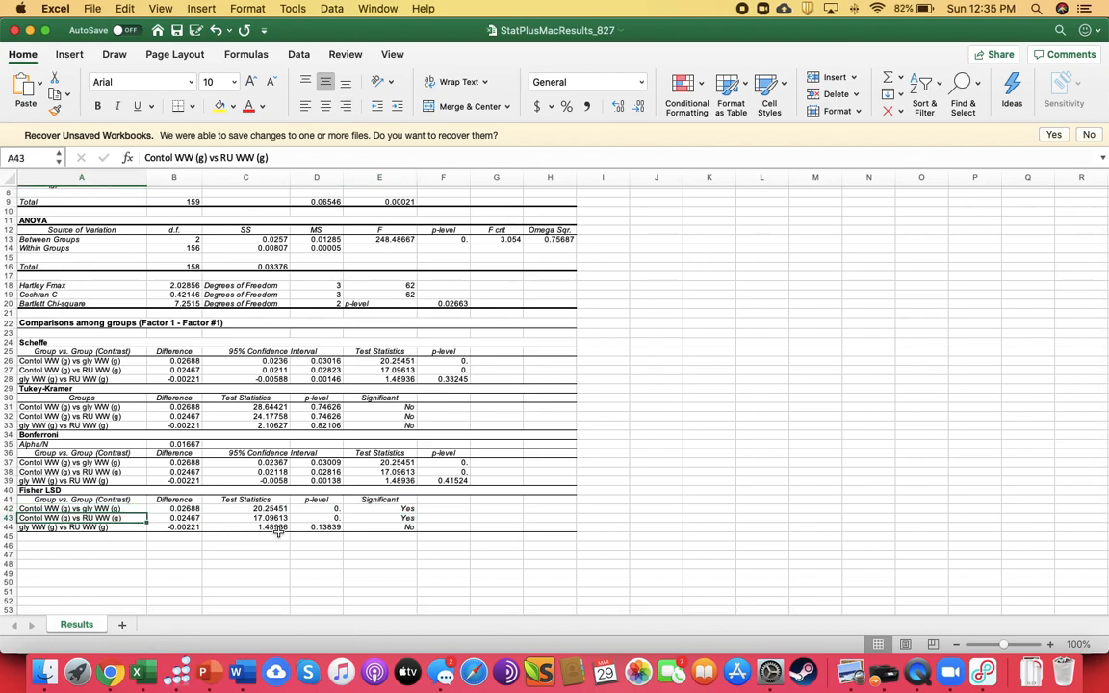
pyautogui.click(409, 519)
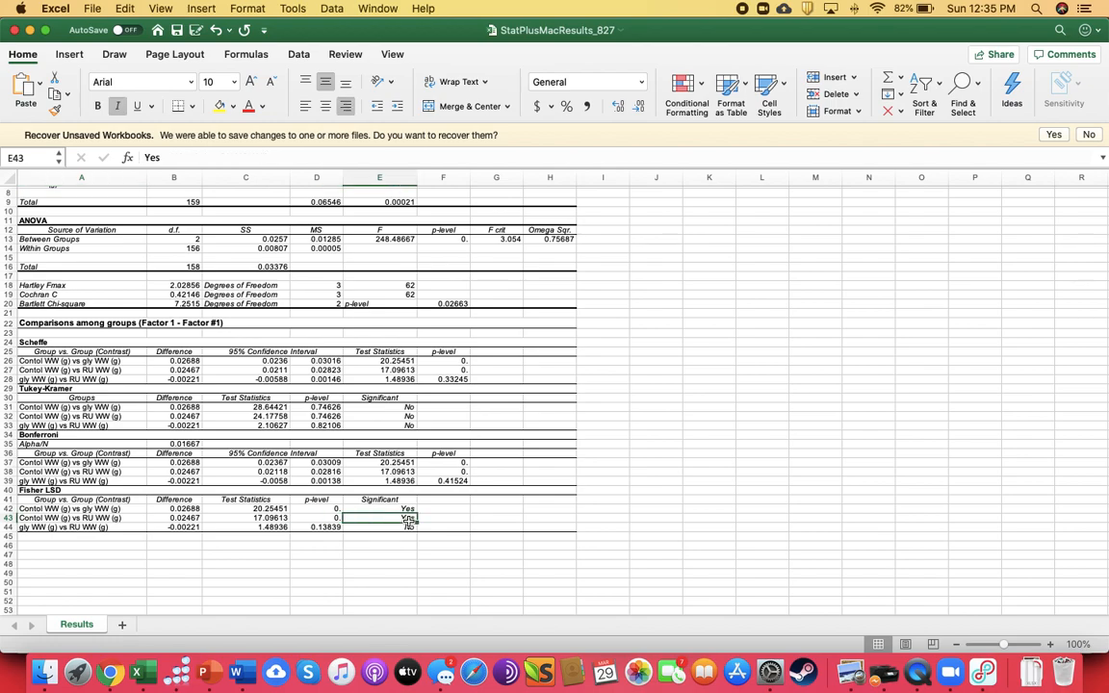
pyautogui.click(52, 527)
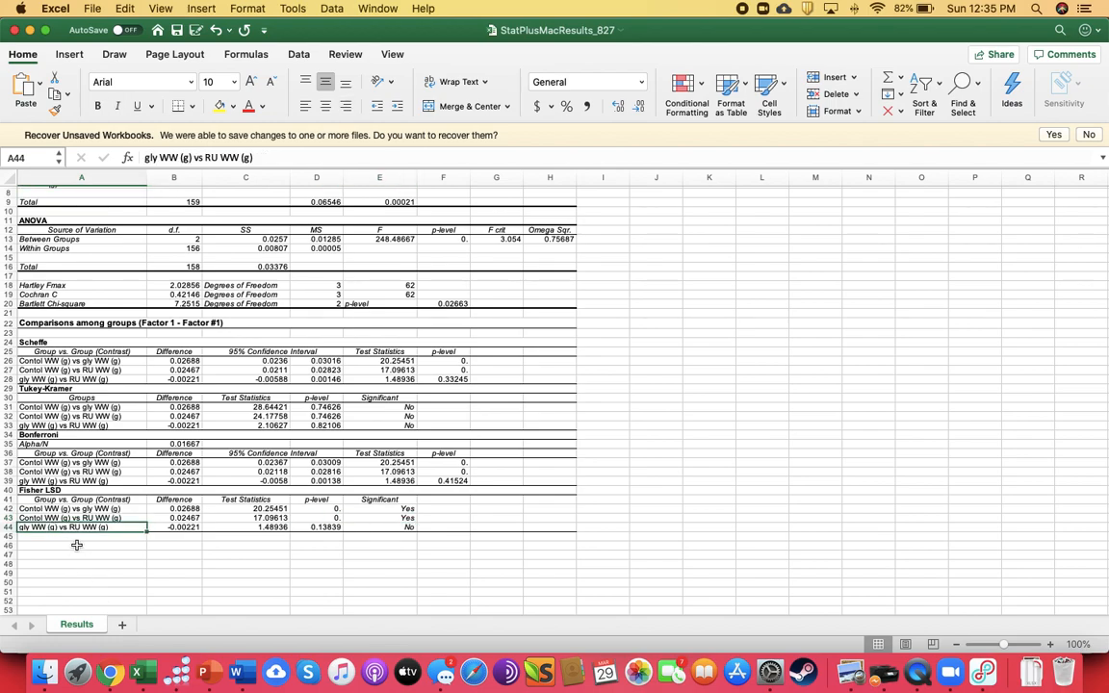
pyautogui.click(398, 527)
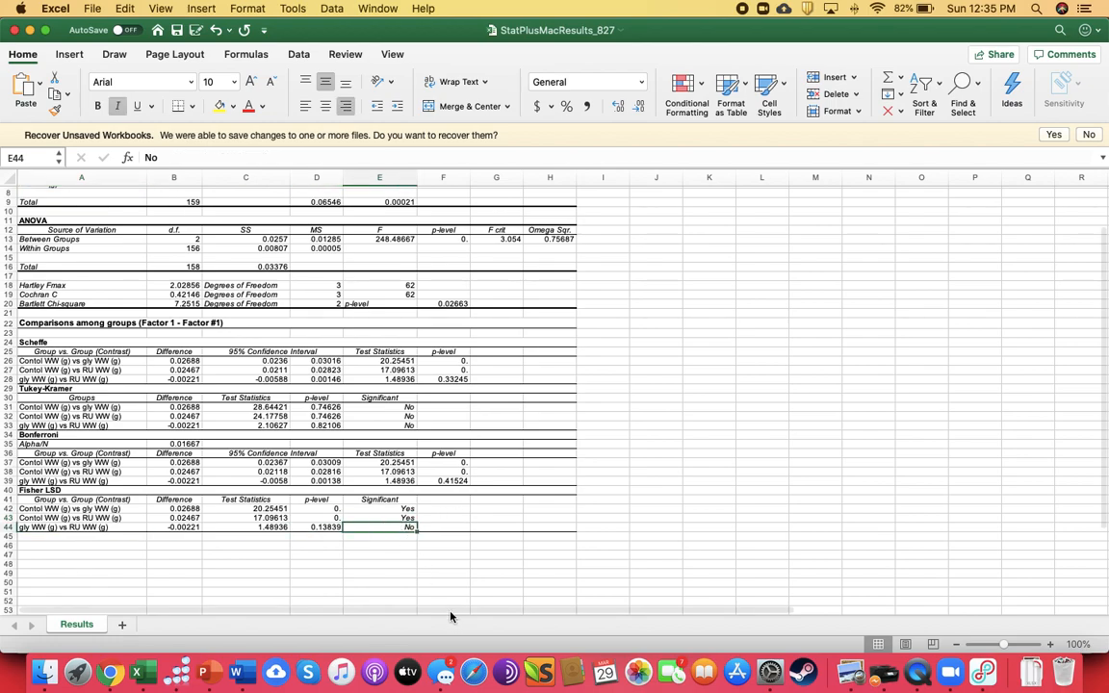
# Examine the Bonferroni p-levels for the three pairwise worm weight comparisons.
pyautogui.click(465, 471)
pyautogui.press('Up')
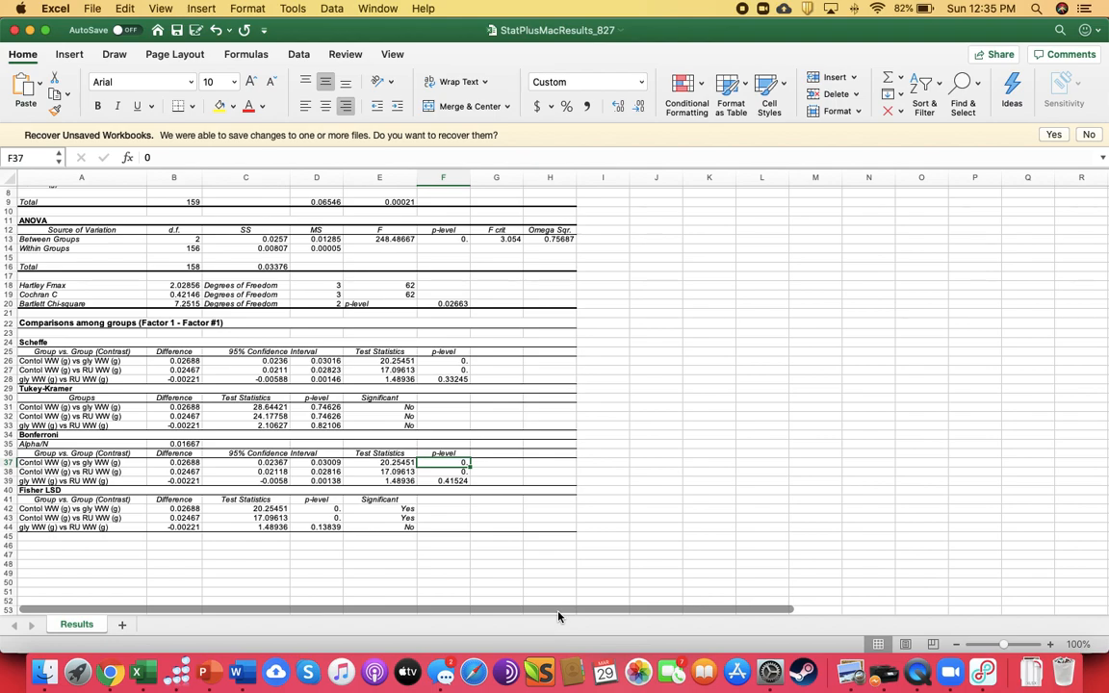
pyautogui.press('Down')
pyautogui.press('Down')
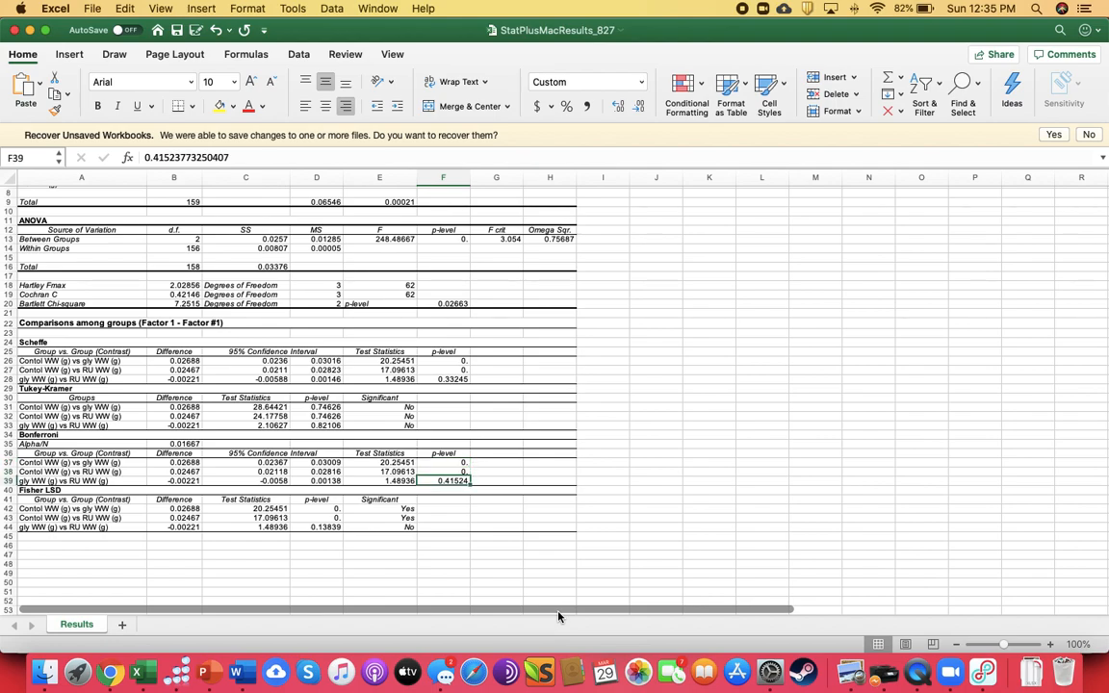
pyautogui.press('Up')
pyautogui.press('Up')
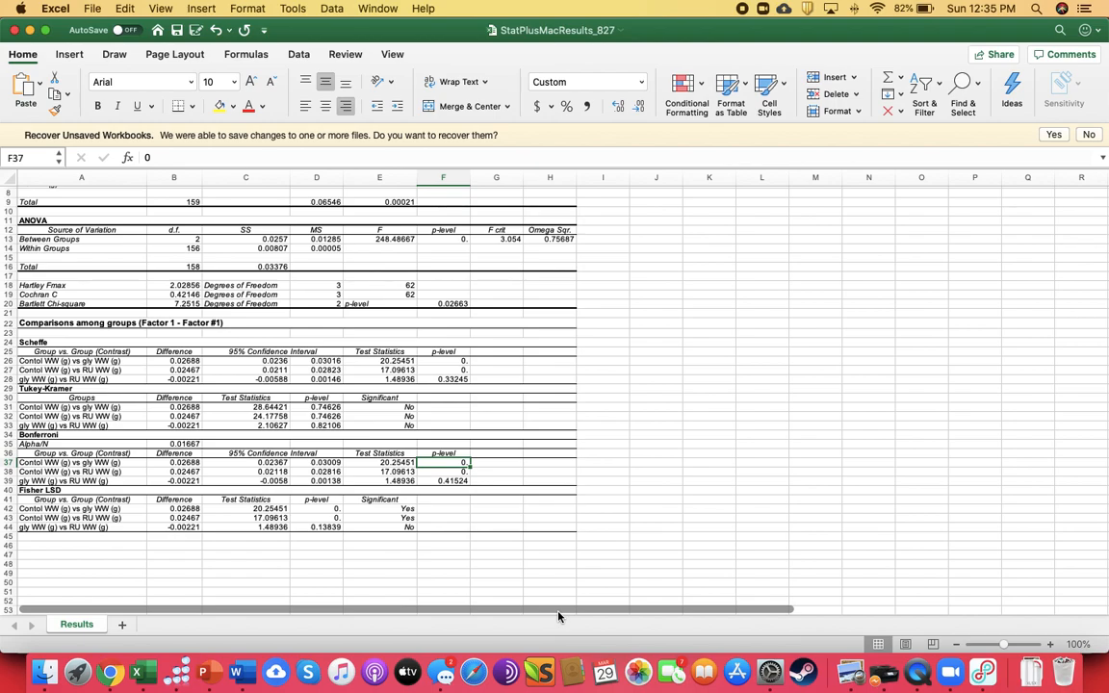
pyautogui.press('Down')
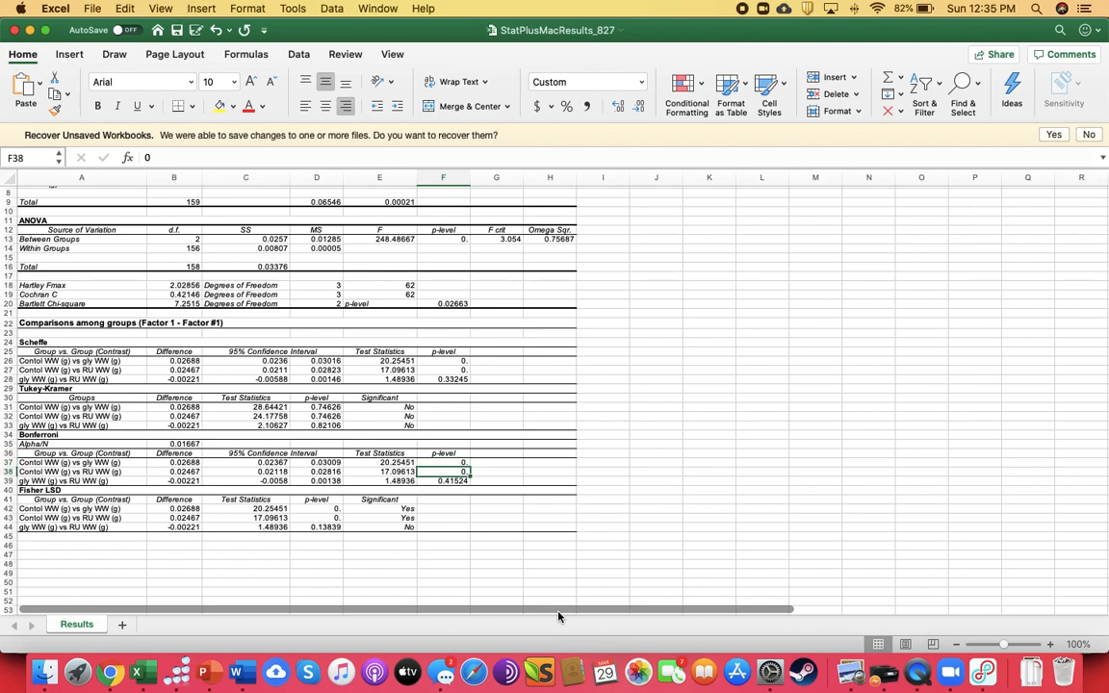
pyautogui.press('Down')
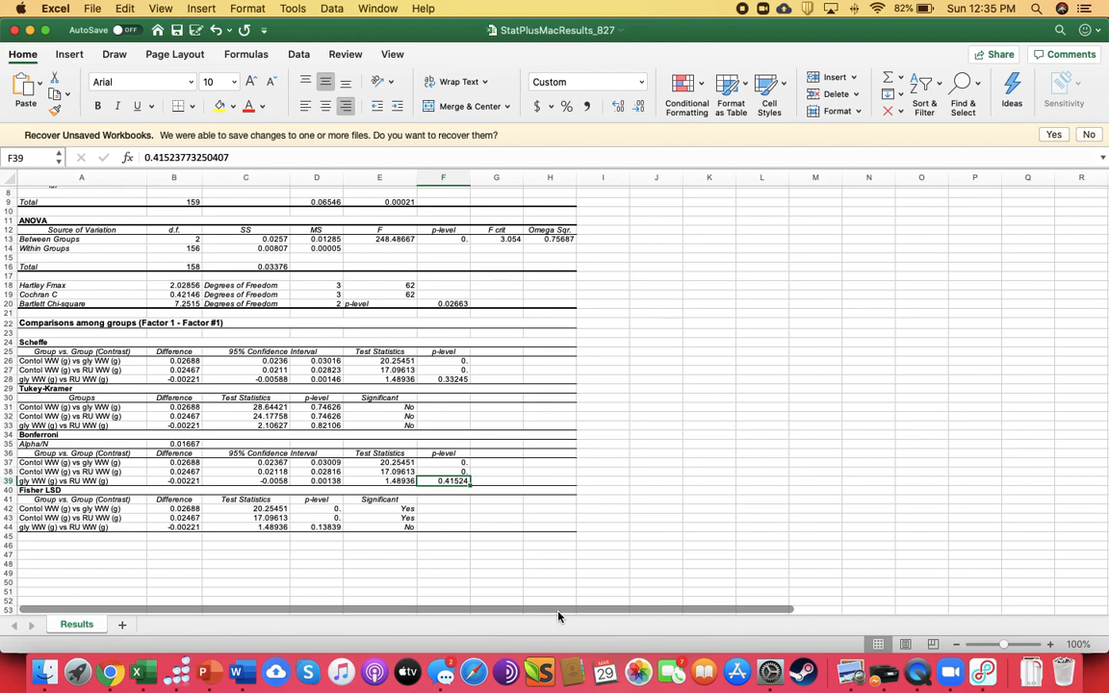
pyautogui.press('Up')
pyautogui.press('Up')
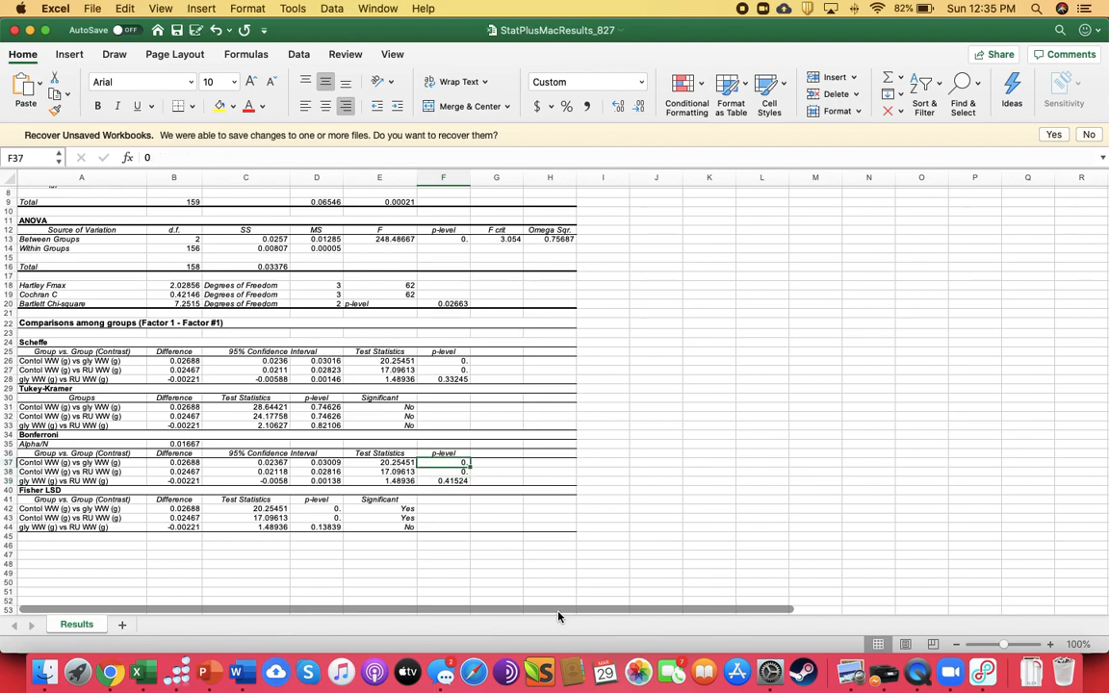
pyautogui.press('Down')
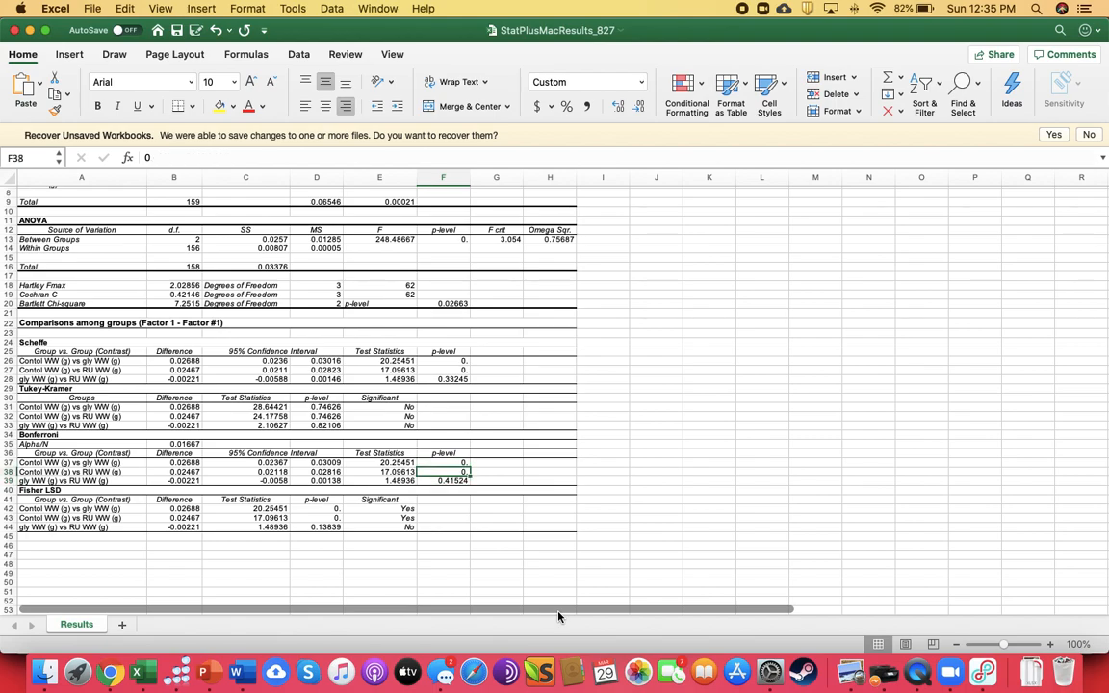
pyautogui.press('Down')
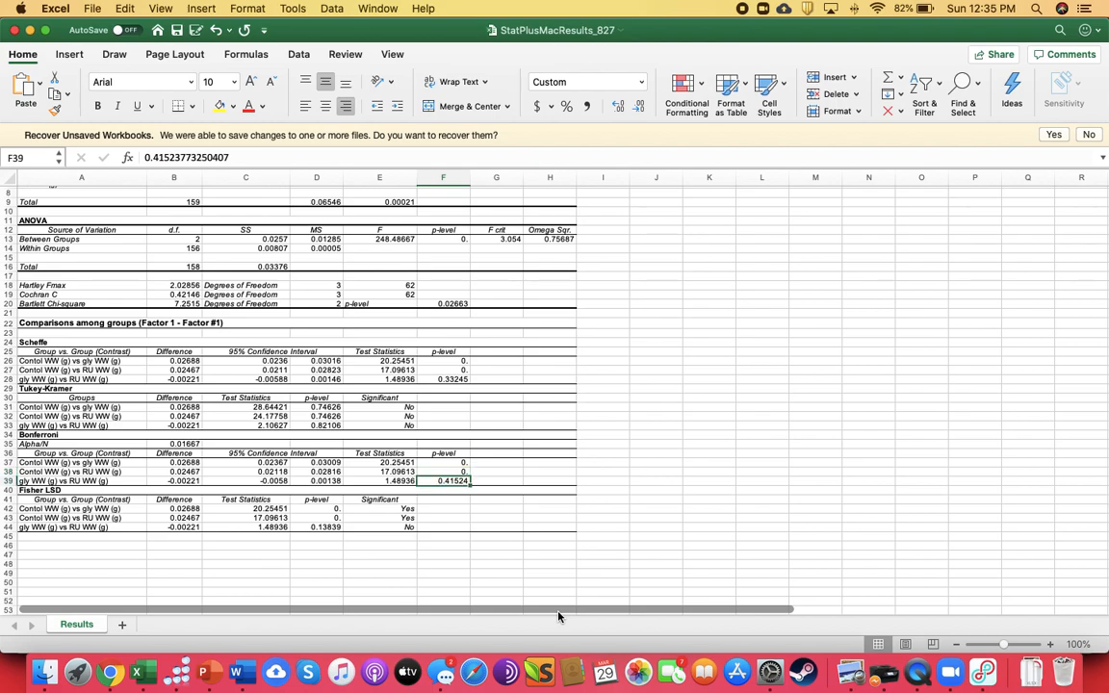
# Inspect the Tukey-Kramer significance verdicts and review them against the rest of the ANOVA results.
pyautogui.press('Up')
pyautogui.press('Up')
pyautogui.press('Up')
pyautogui.press('Up')
pyautogui.press('Up')
pyautogui.press('Up')
pyautogui.press('Up')
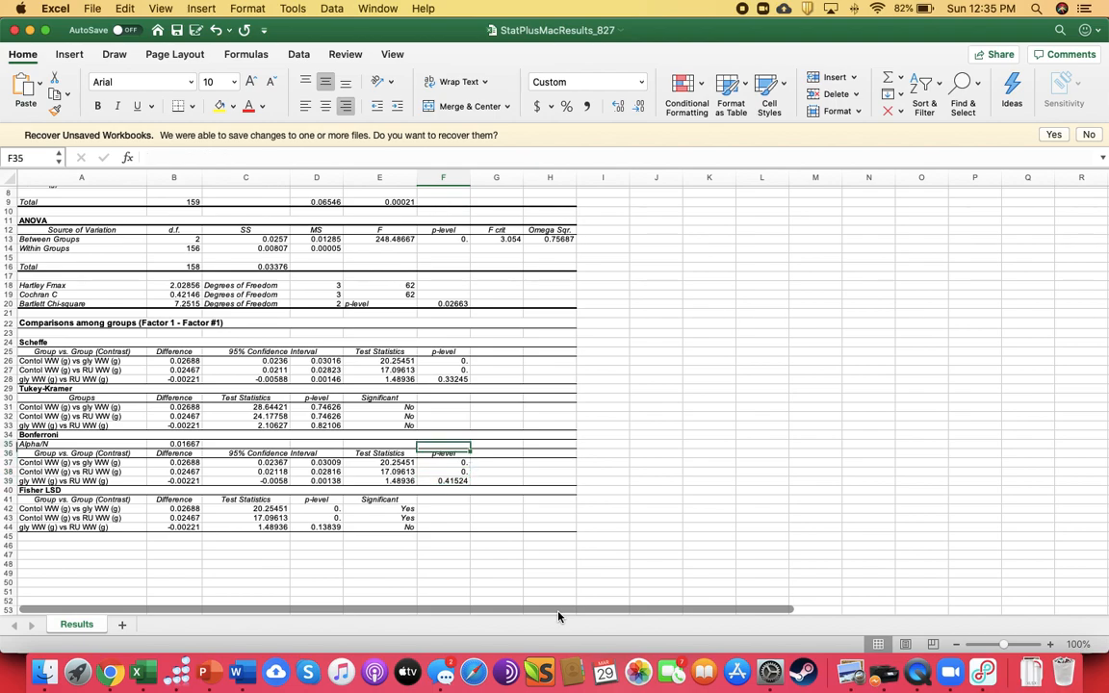
pyautogui.press('Left')
pyautogui.press('Left')
pyautogui.press('Right')
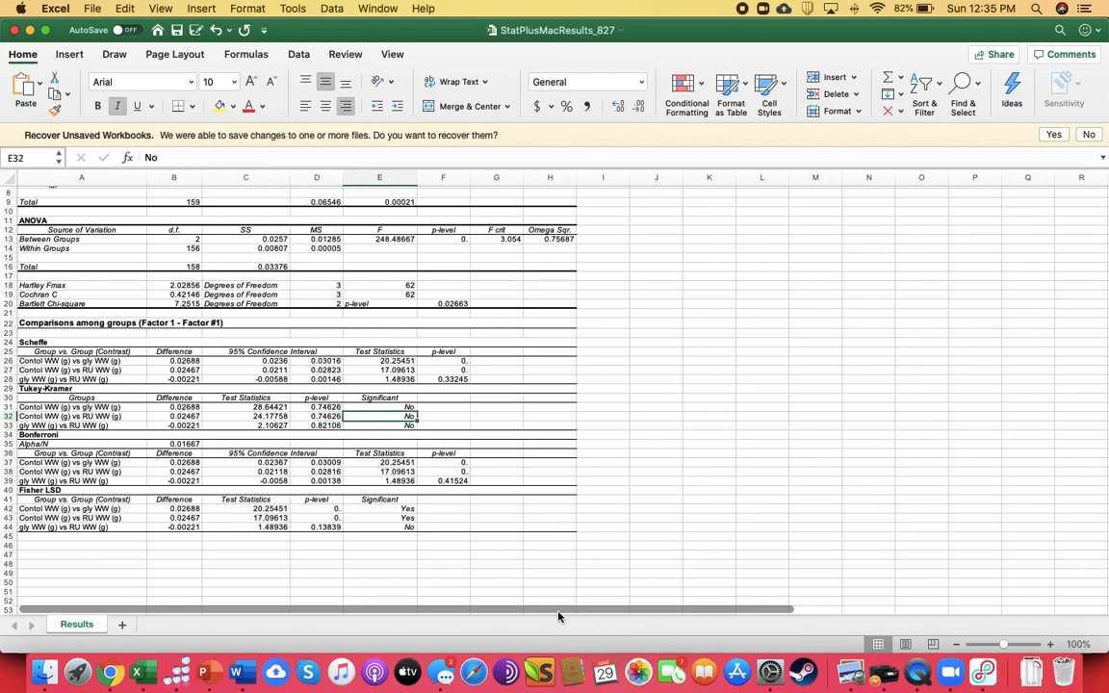
pyautogui.press('Up')
pyautogui.press('Down')
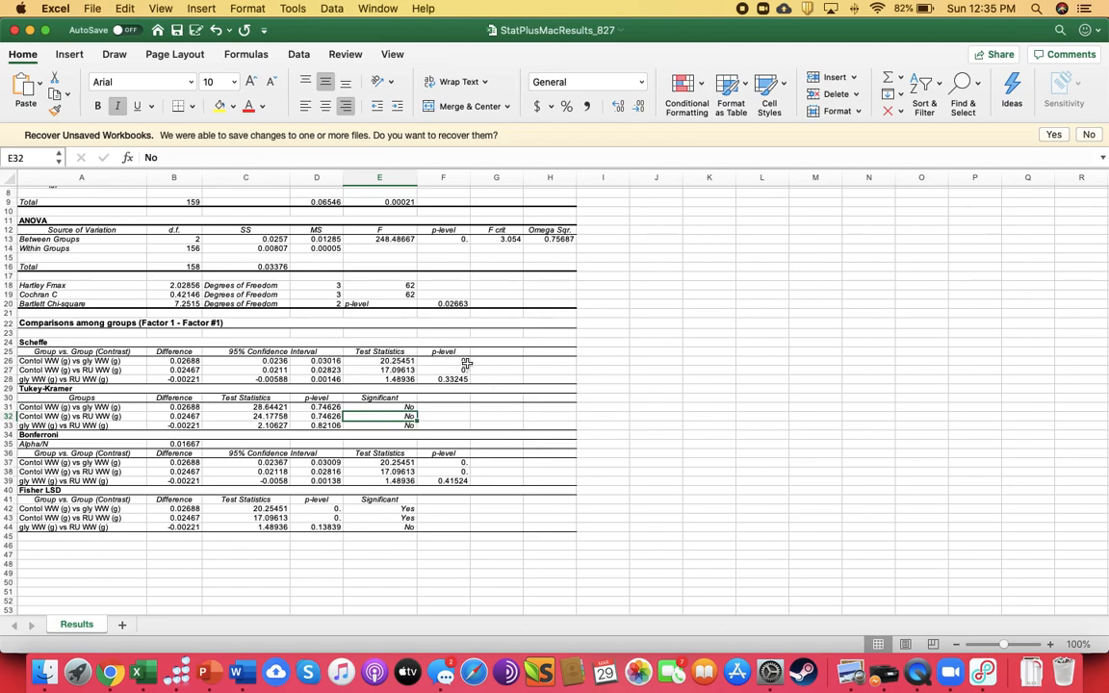
pyautogui.scroll(3, 395, 336)
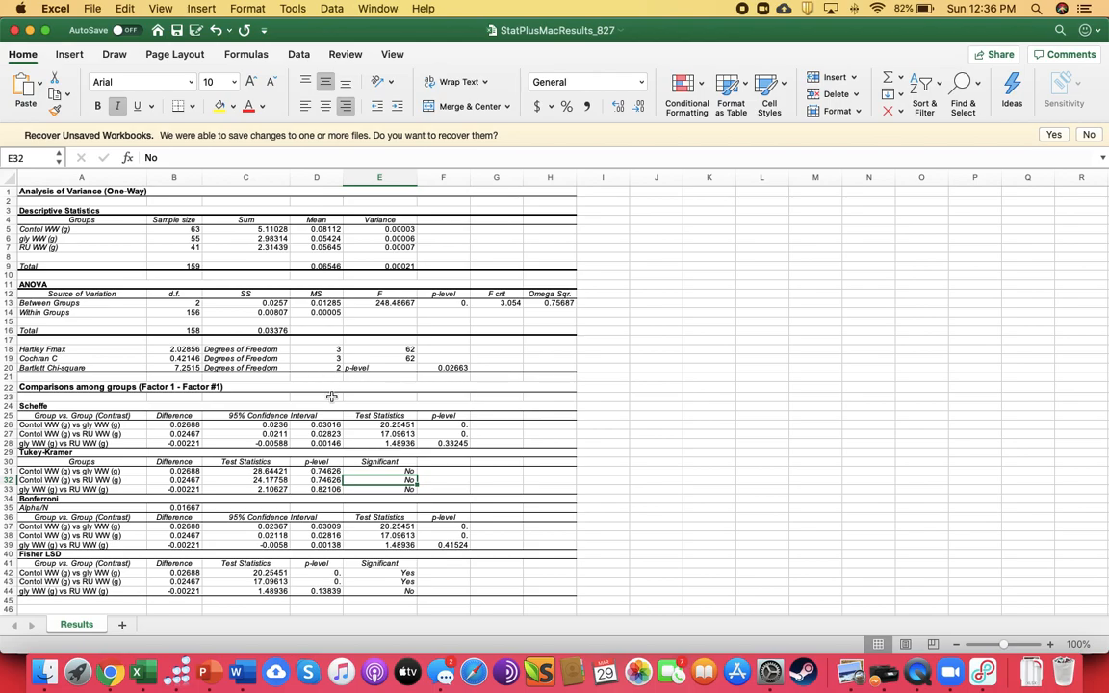
pyautogui.scroll(-3, 442, 508)
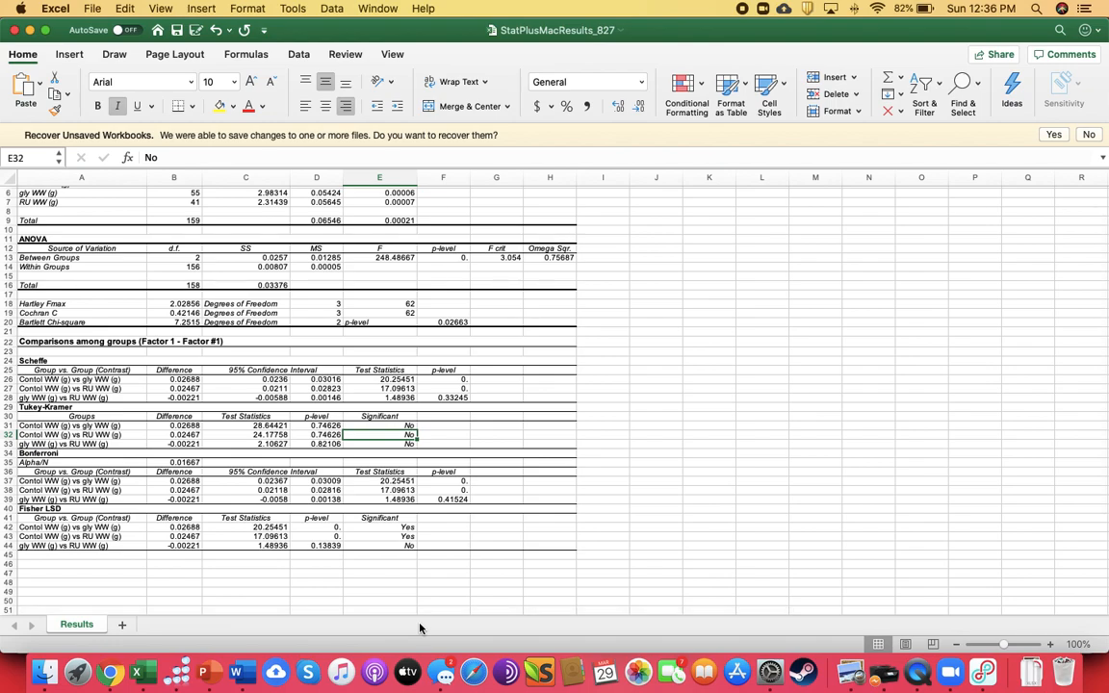
pyautogui.scroll(2, 535, 431)
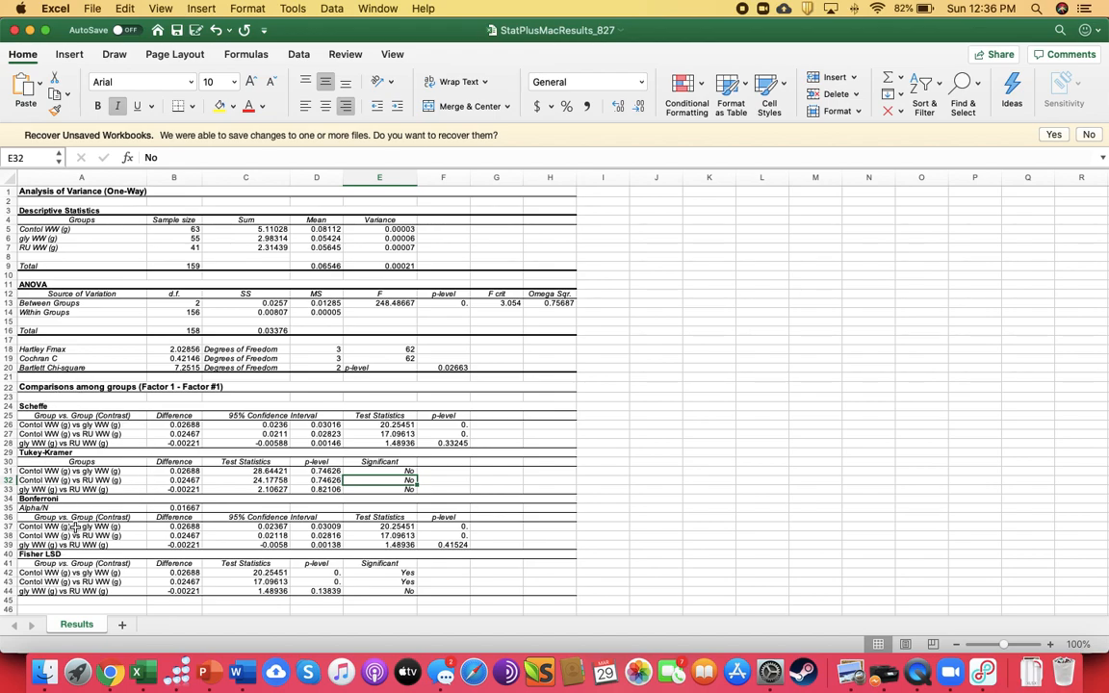
pyautogui.scroll(-2, 75, 528)
pyautogui.scroll(-3, 75, 528)
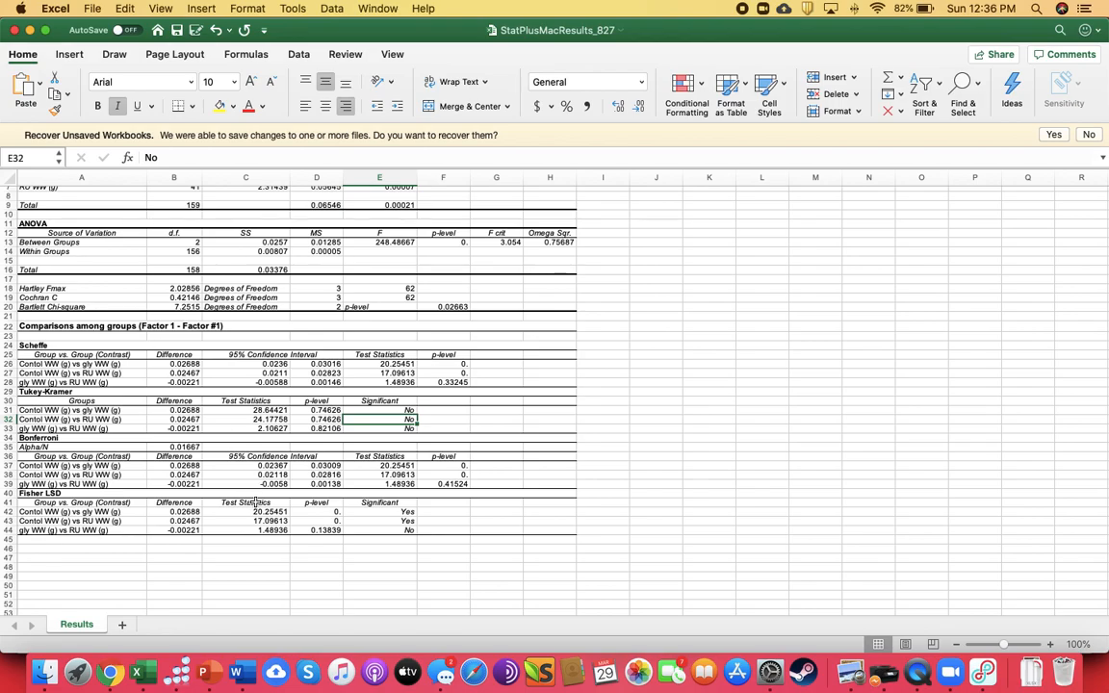
pyautogui.scroll(3, 255, 502)
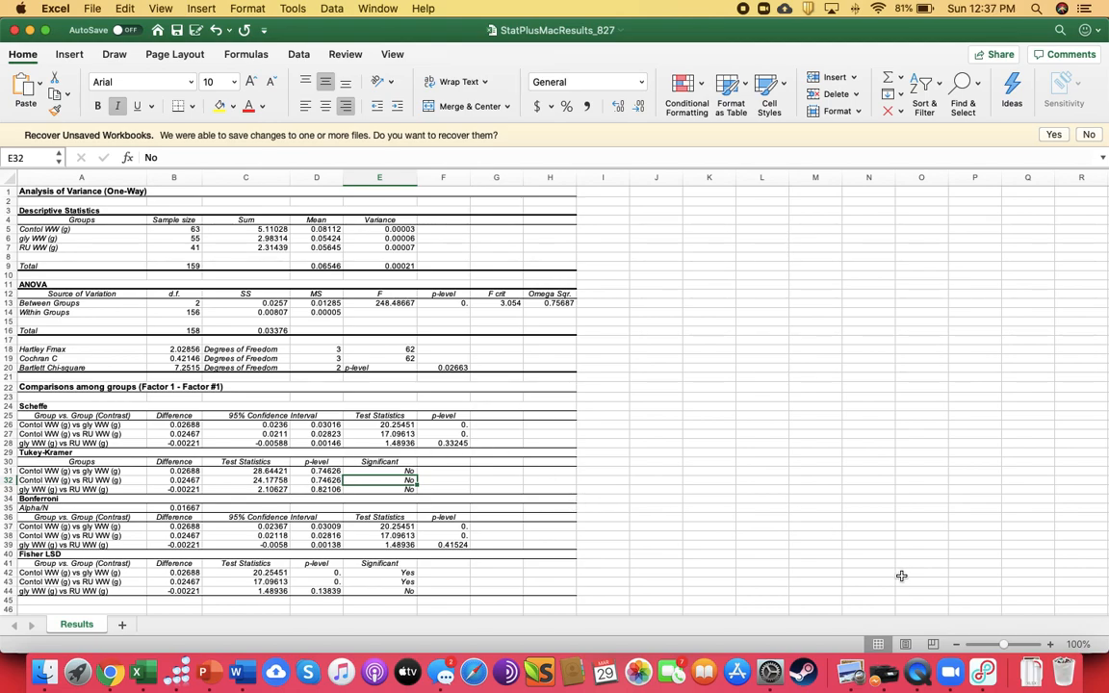
# Switch to QuickTime Player and bring up the controls for a new screen recording.
pyautogui.click(917, 670)
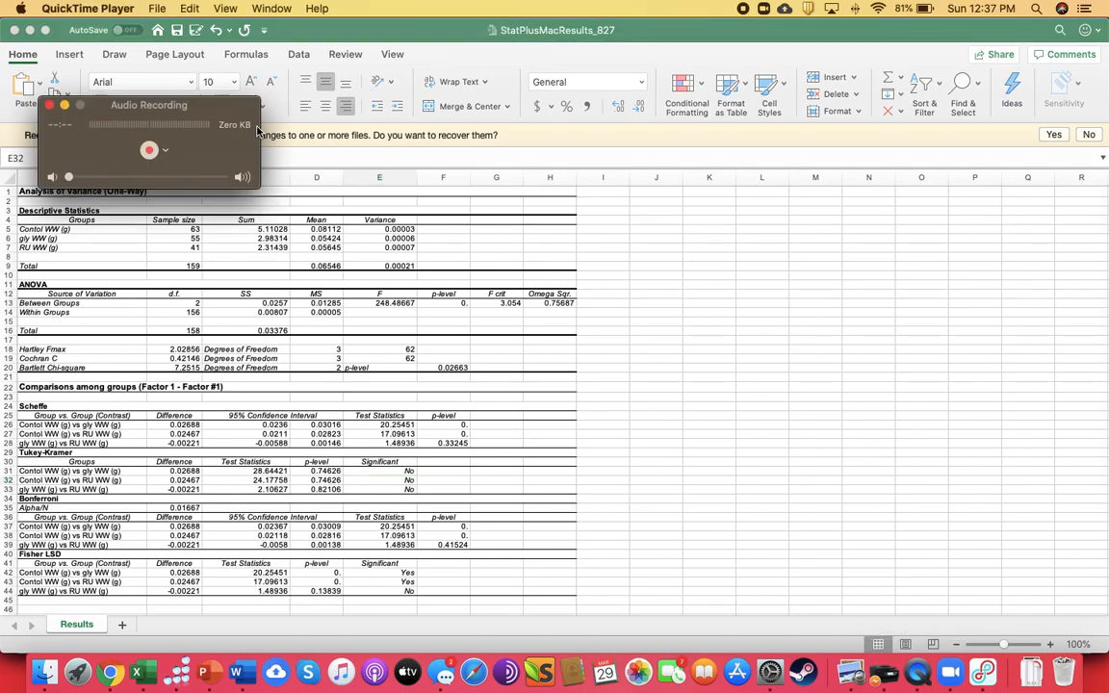
pyautogui.click(146, 8)
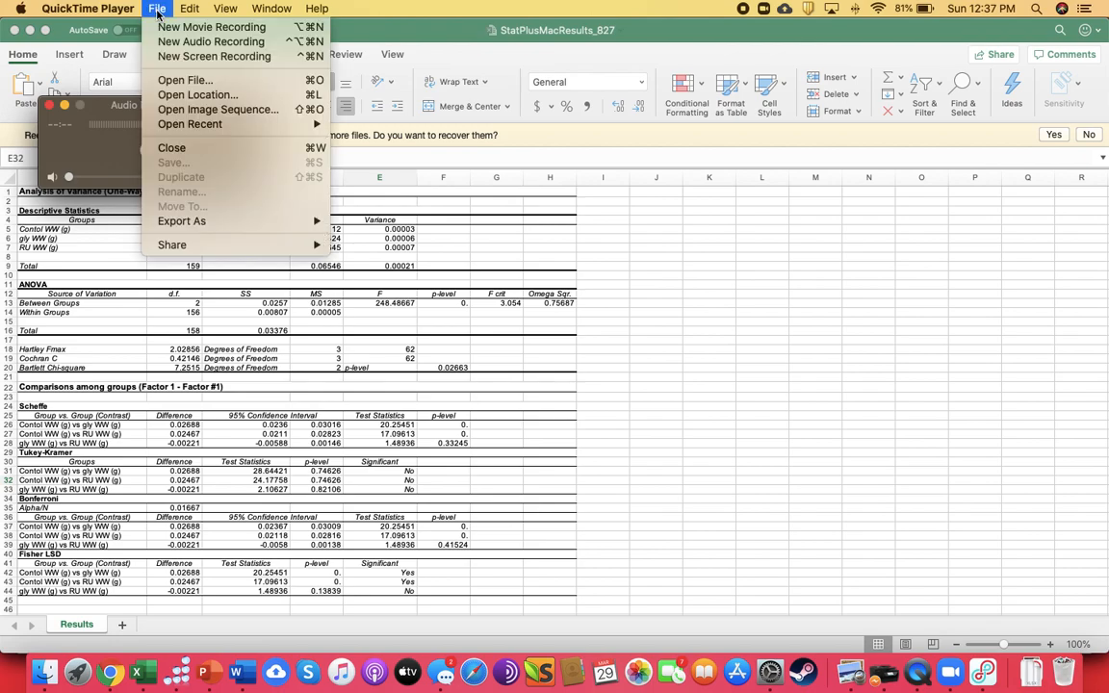
pyautogui.click(164, 60)
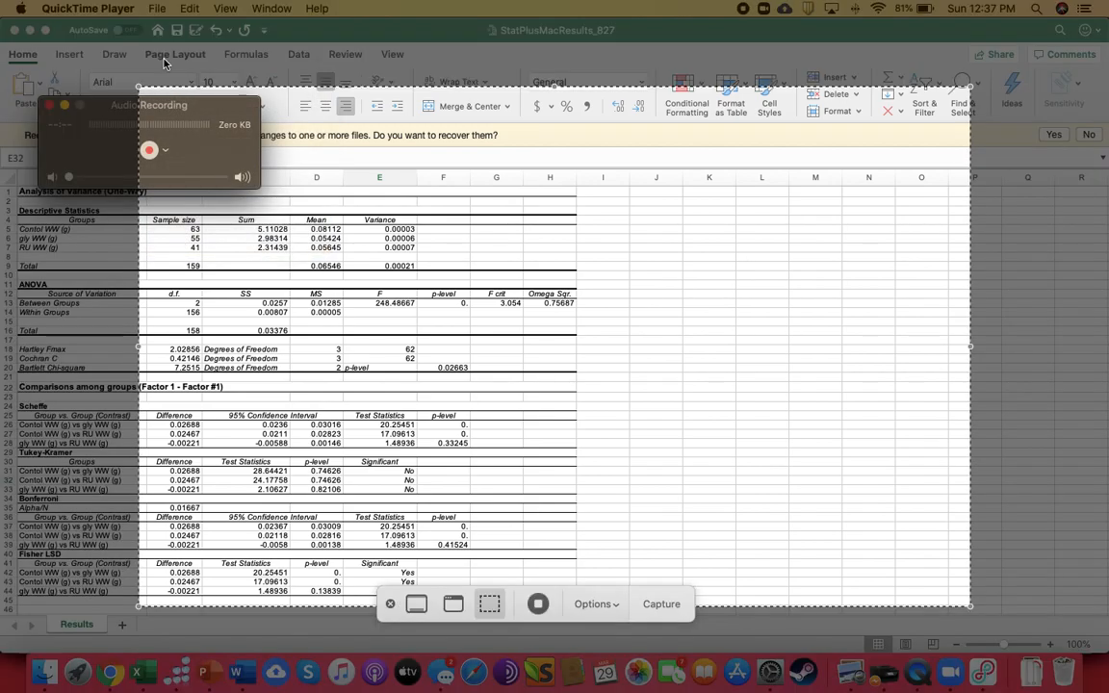